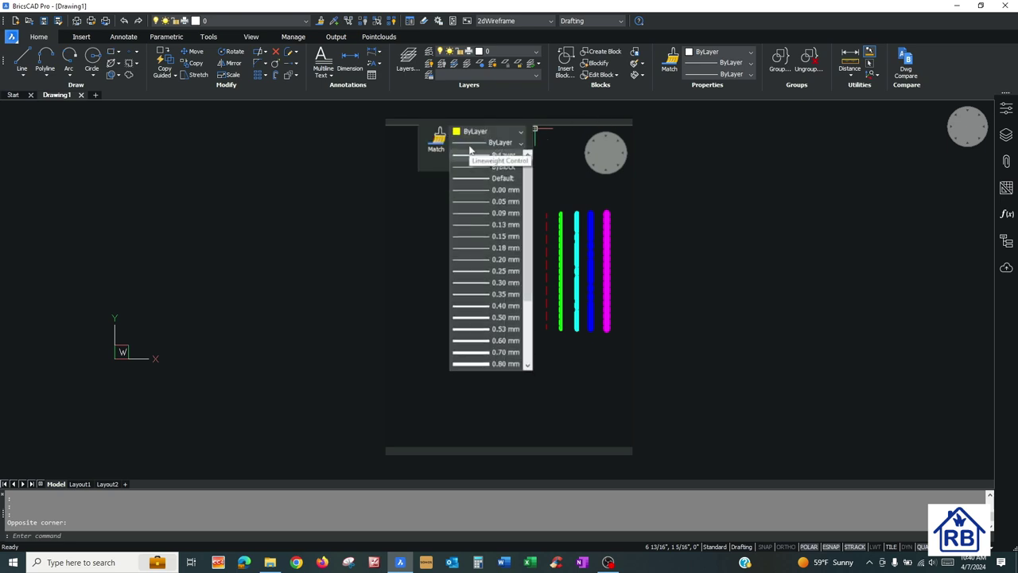
- Preview the Line and Polyline flyouts, then bring up the Annotate ribbon tools
left_click(23, 75)
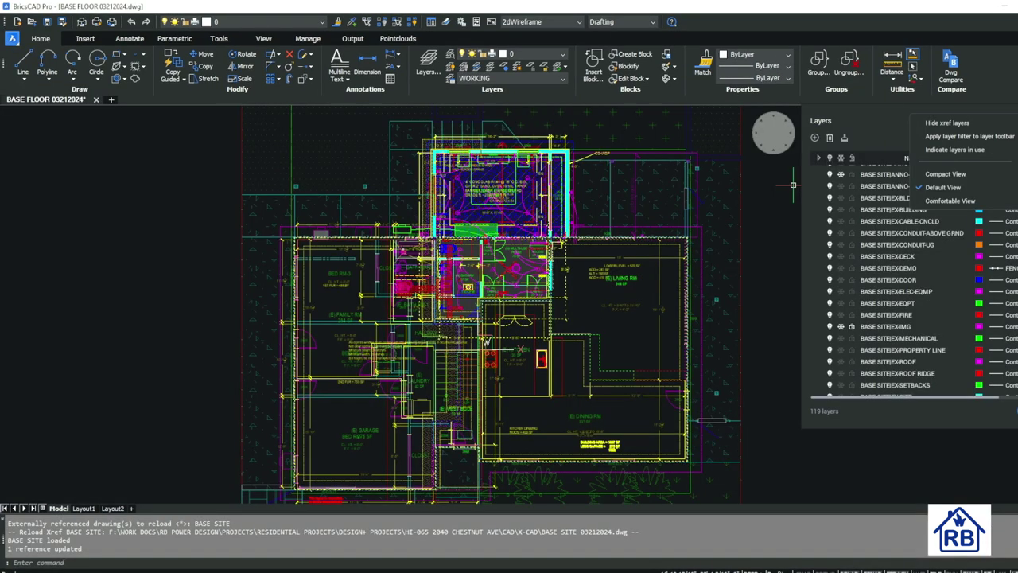
left_click(925, 124)
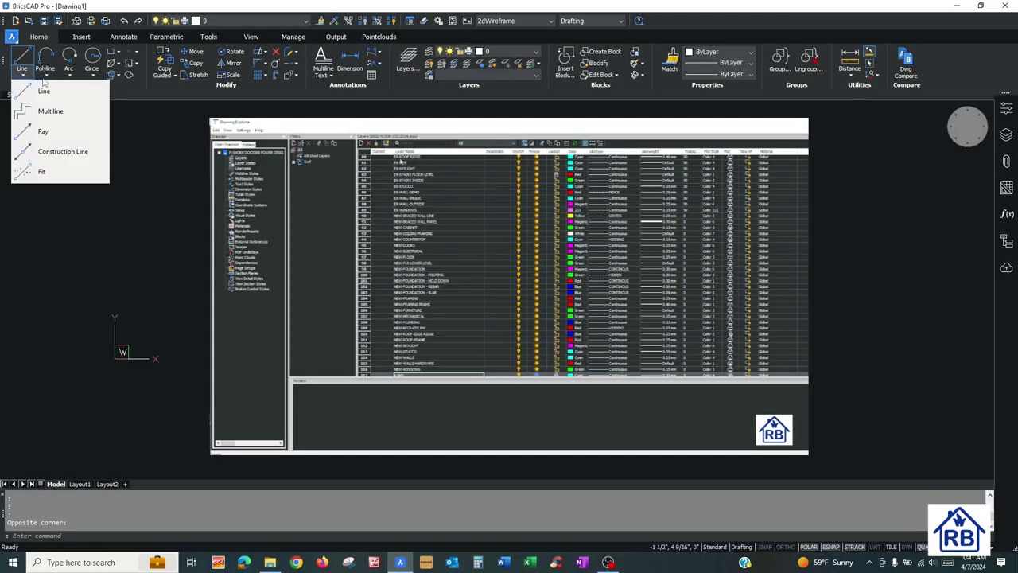
left_click(46, 76)
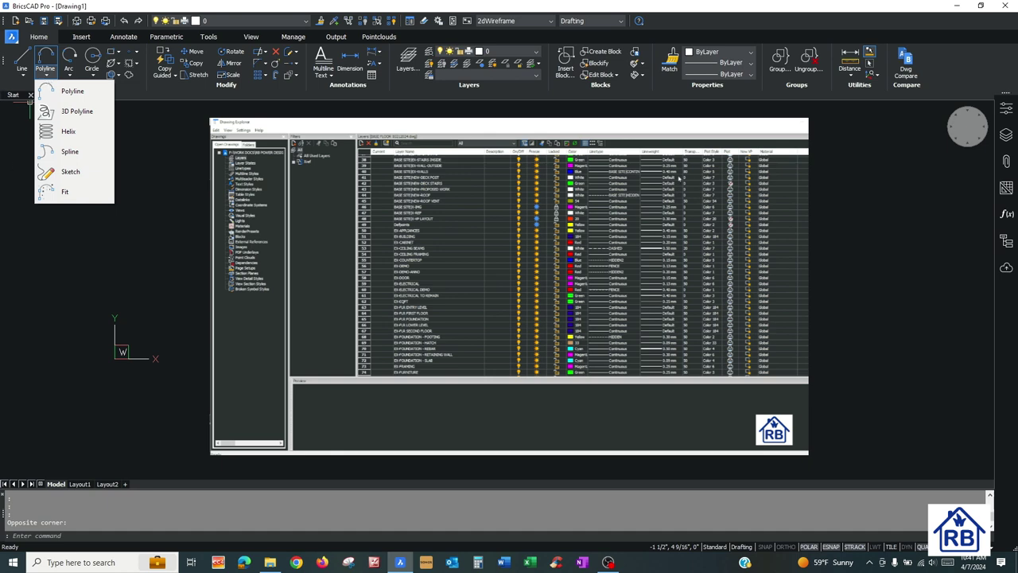
left_click(118, 37)
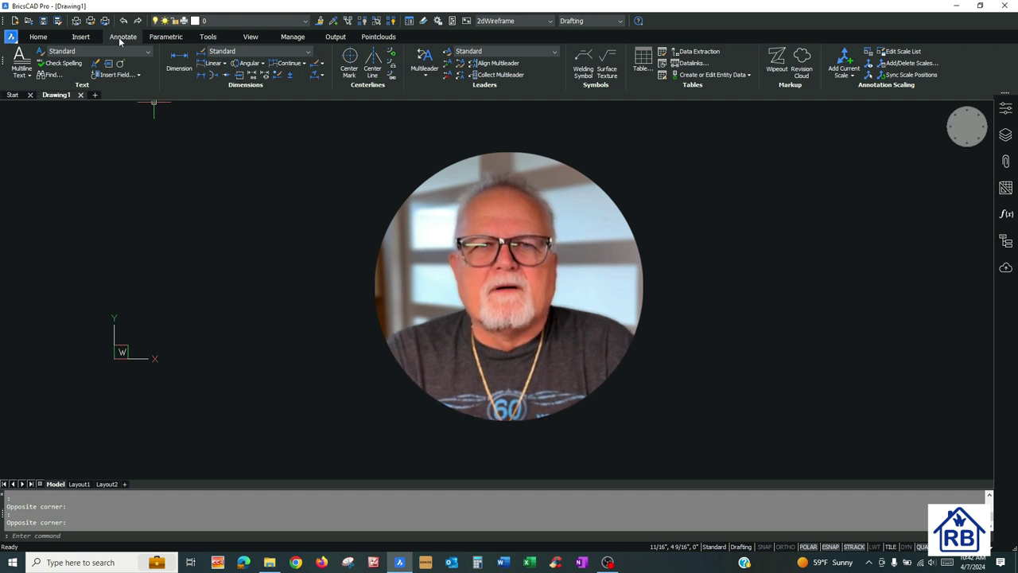
- View the Parametric constraint tools, then switch to the Tools ribbon set
left_click(164, 38)
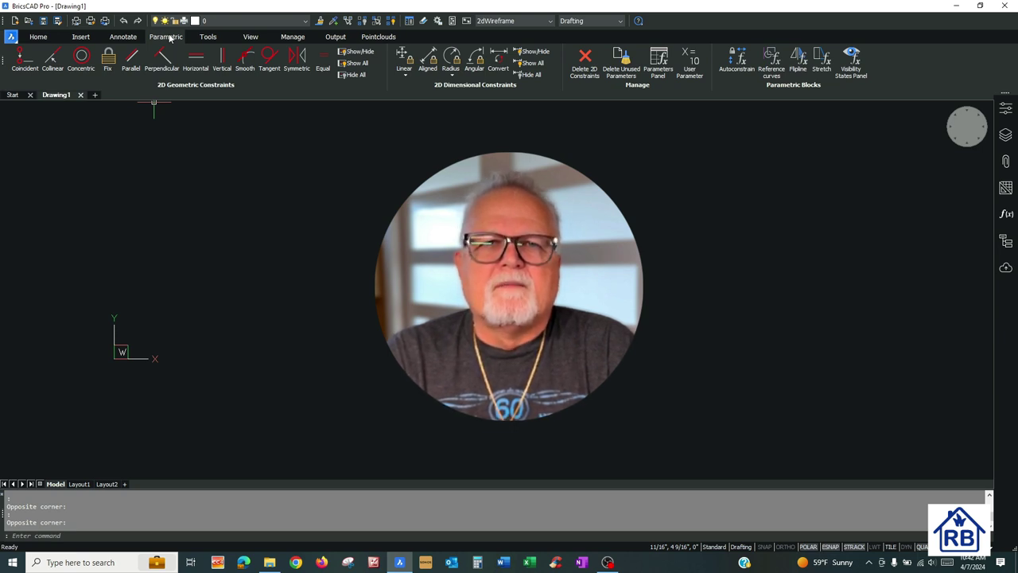
left_click(209, 37)
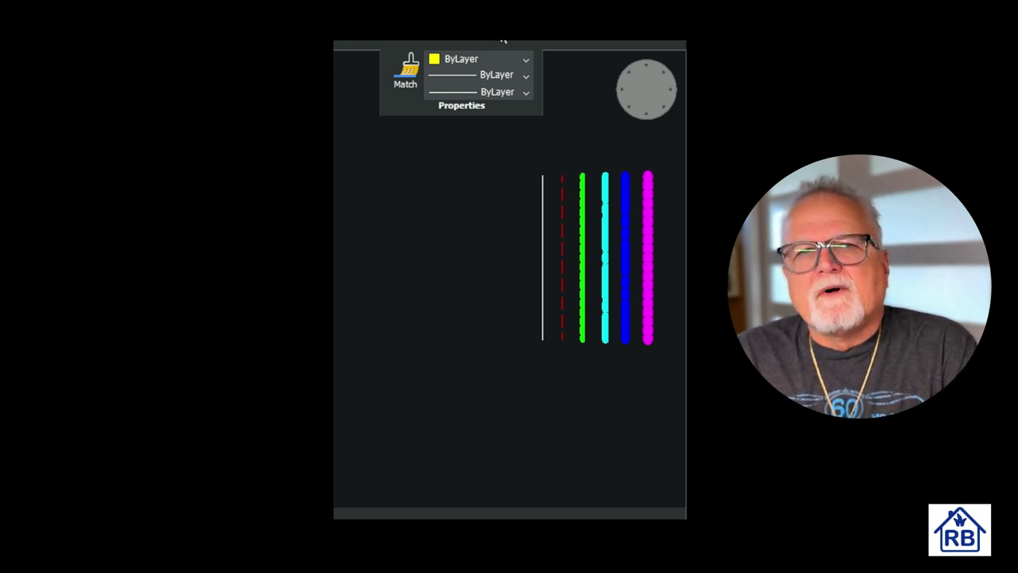
- Check the Color, Lineweight and Linetype lists, leaving each at ByLayer
left_click(500, 63)
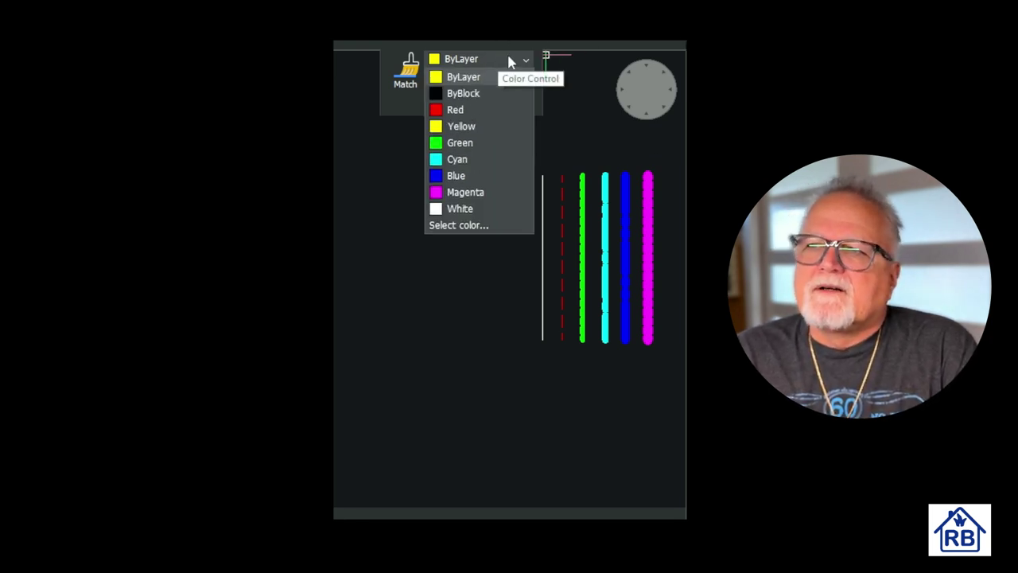
left_click(464, 76)
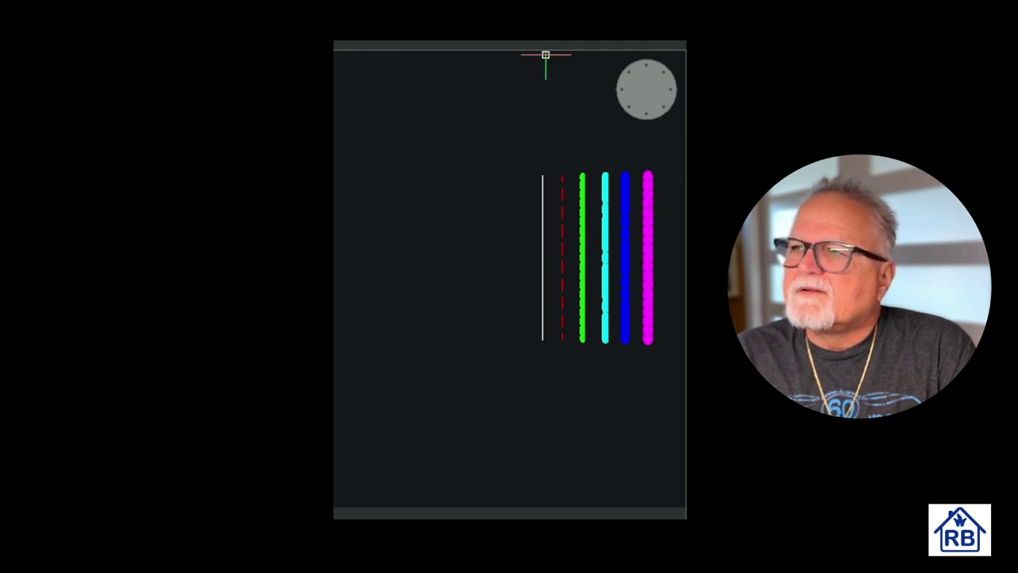
mouse_move(457, 45)
left_click(454, 79)
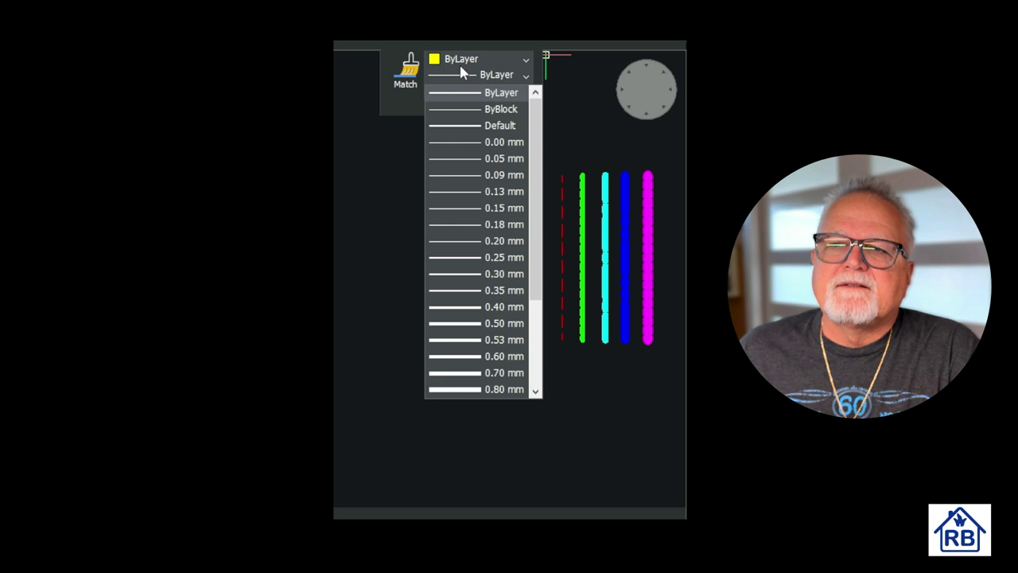
left_click(460, 71)
left_click(456, 92)
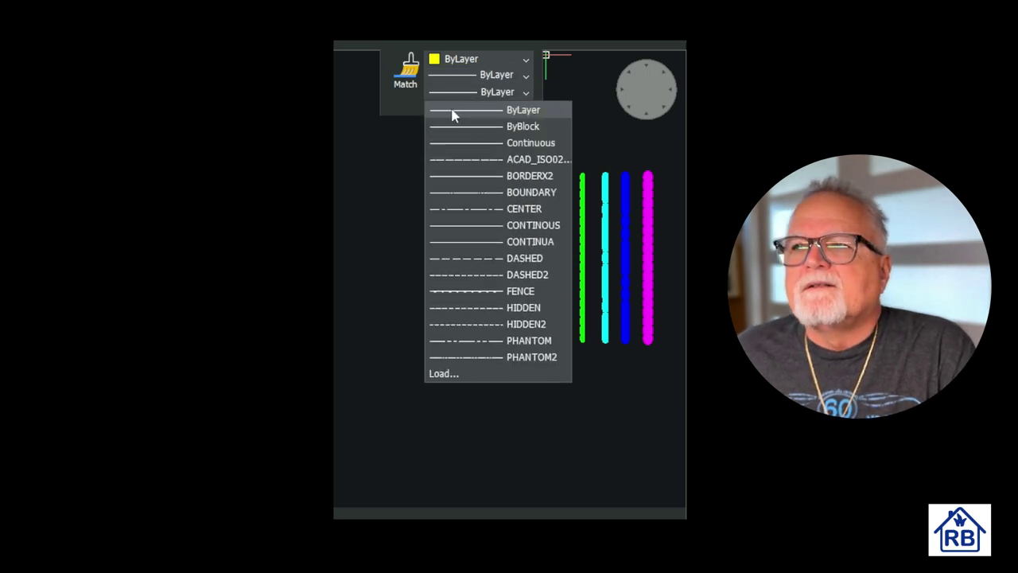
left_click(452, 115)
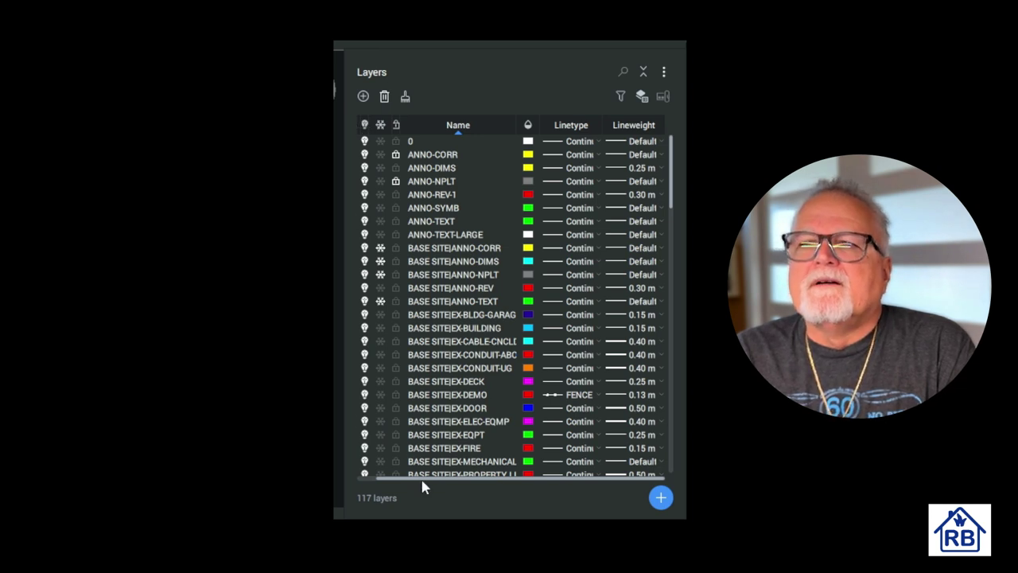
- Turn off and freeze layer 0, ANNO-CORR, ANNO-DIMS, ANNO-NPLT and ANNO-REV-1
left_click_drag(415, 477, 397, 478)
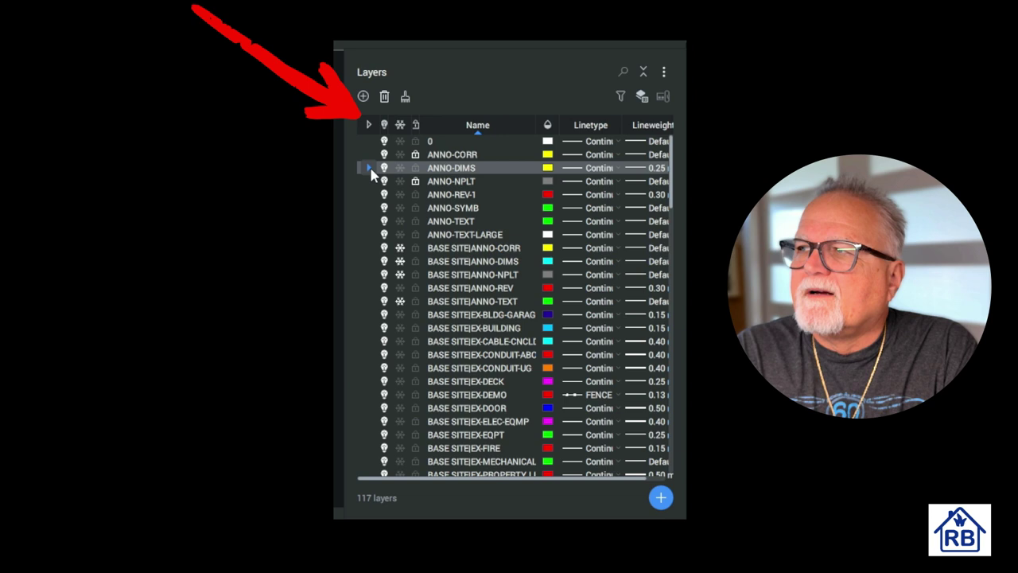
left_click(368, 224)
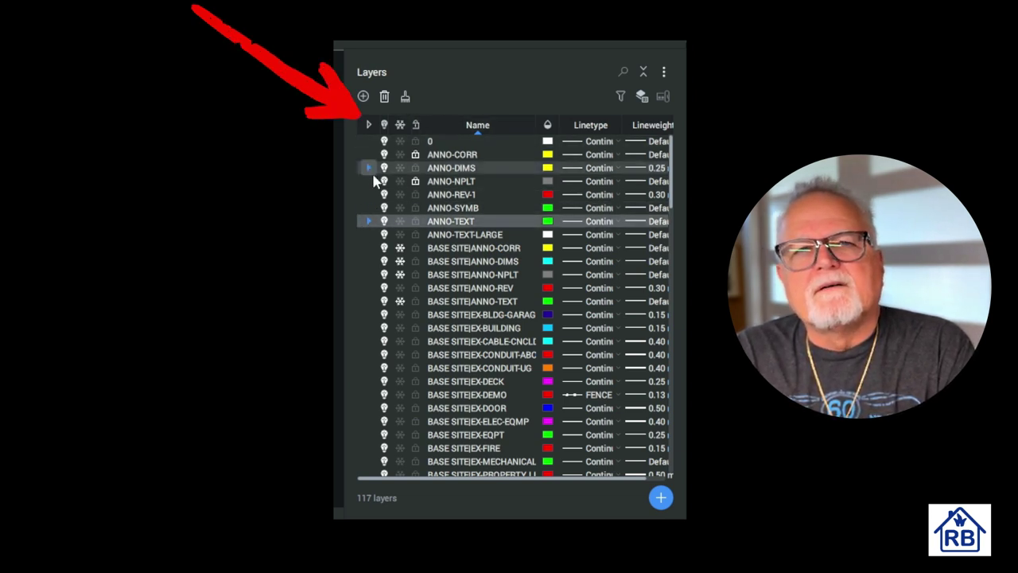
left_click(384, 145)
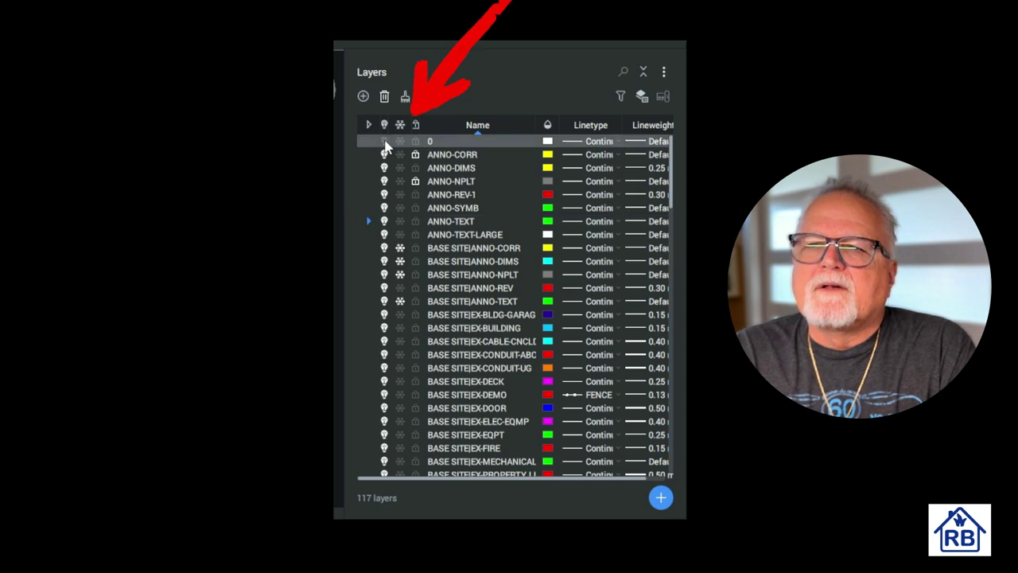
left_click(384, 155)
left_click(384, 168)
left_click(384, 182)
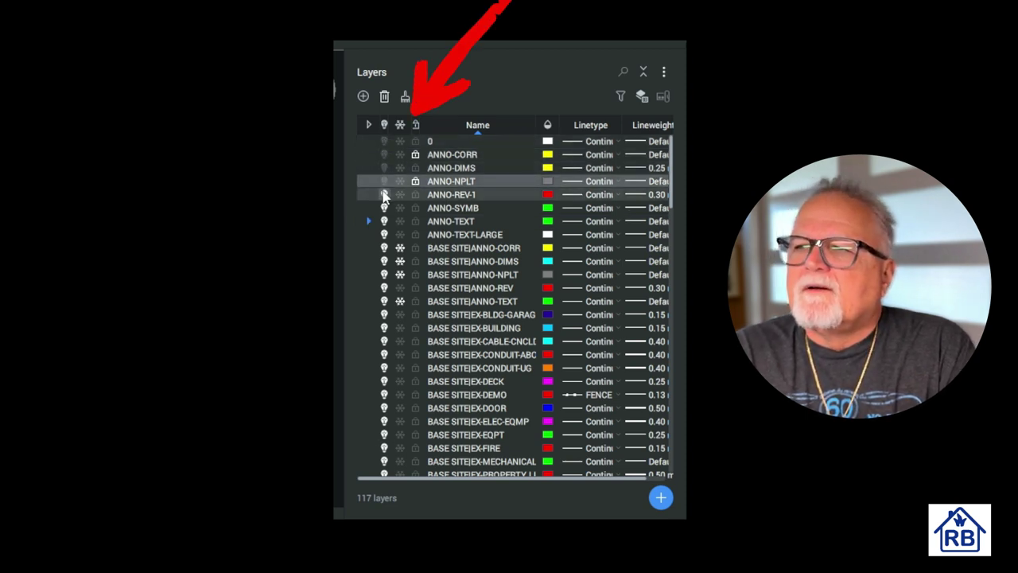
left_click(384, 195)
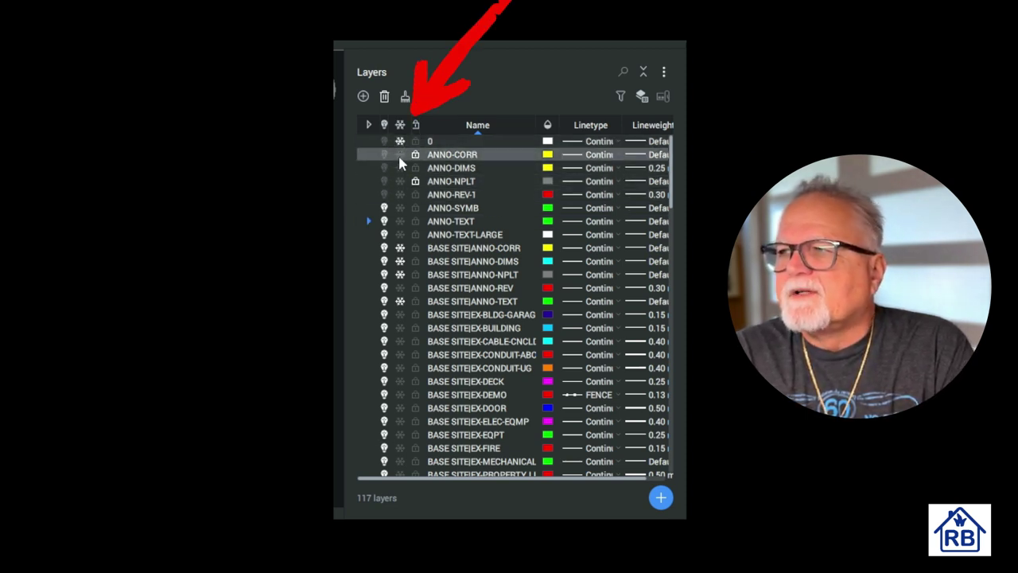
left_click(401, 167)
left_click(400, 181)
left_click(400, 195)
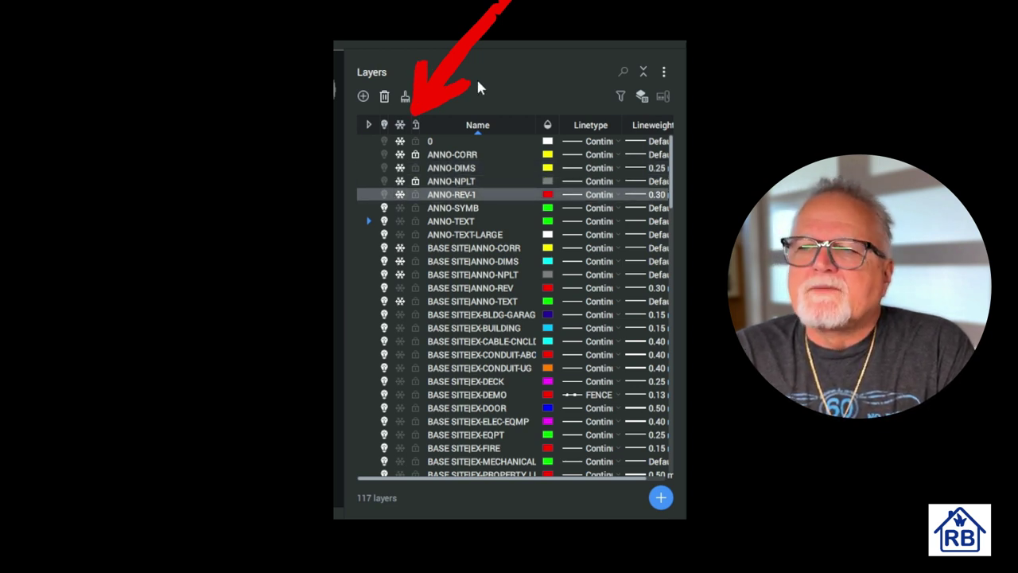
- Lock layer 0, ANNO-CORR, ANNO-DIMS and ANNO-NPLT
left_click(415, 141)
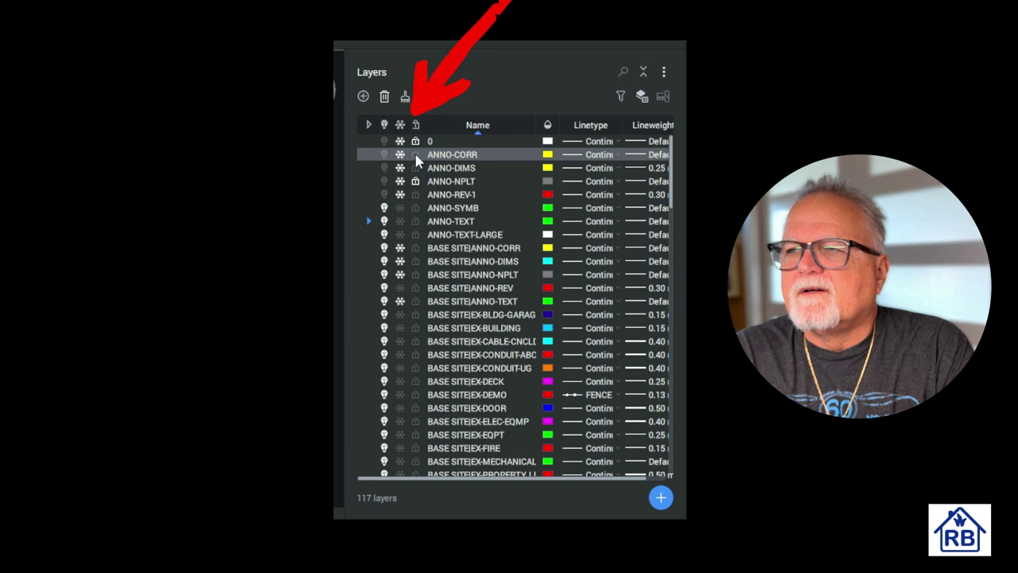
left_click(415, 141)
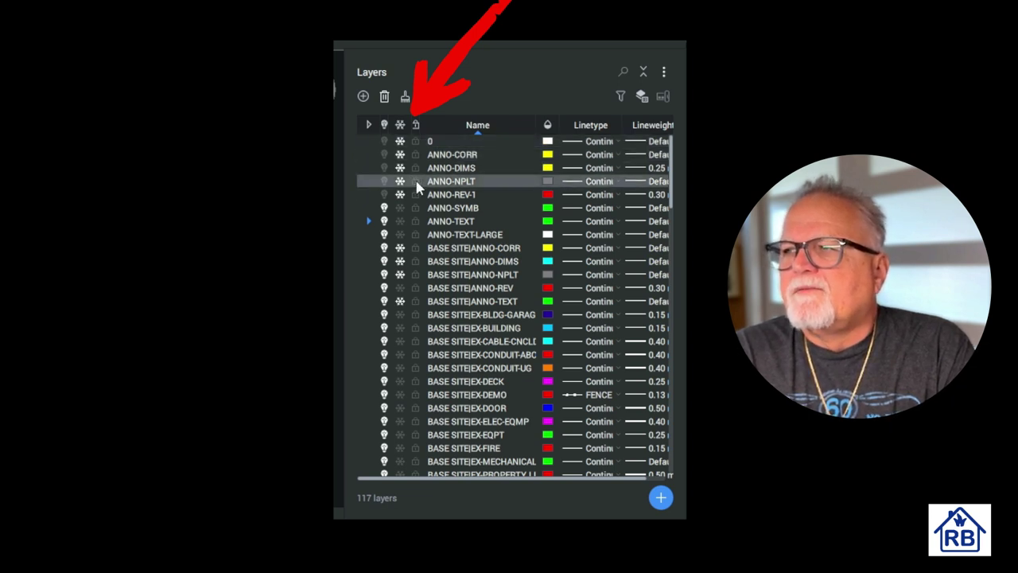
left_click(415, 182)
left_click(415, 167)
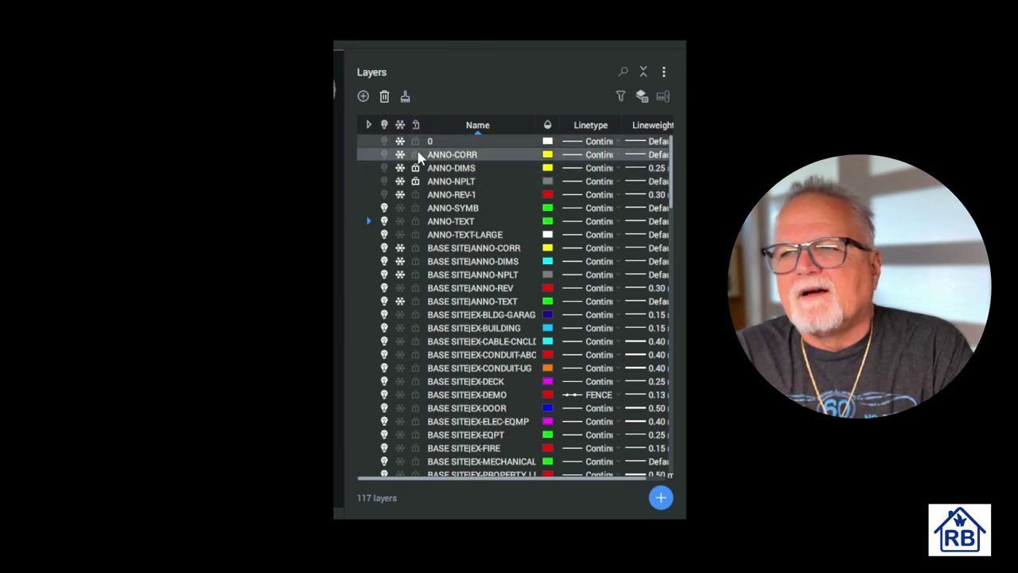
left_click(415, 154)
left_click(415, 141)
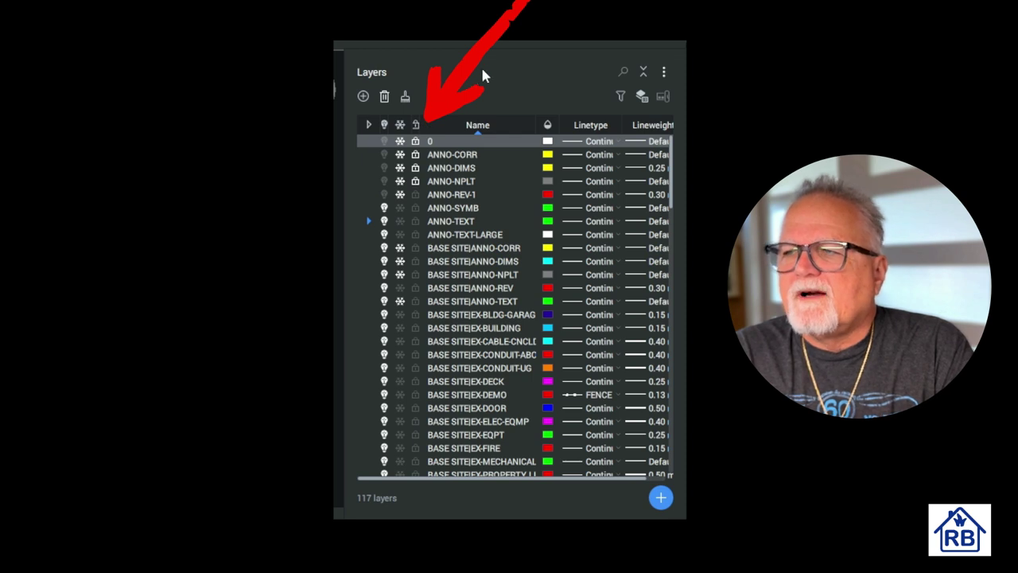
- Restore the WORKING layer state from the Layers panel header
left_click(643, 72)
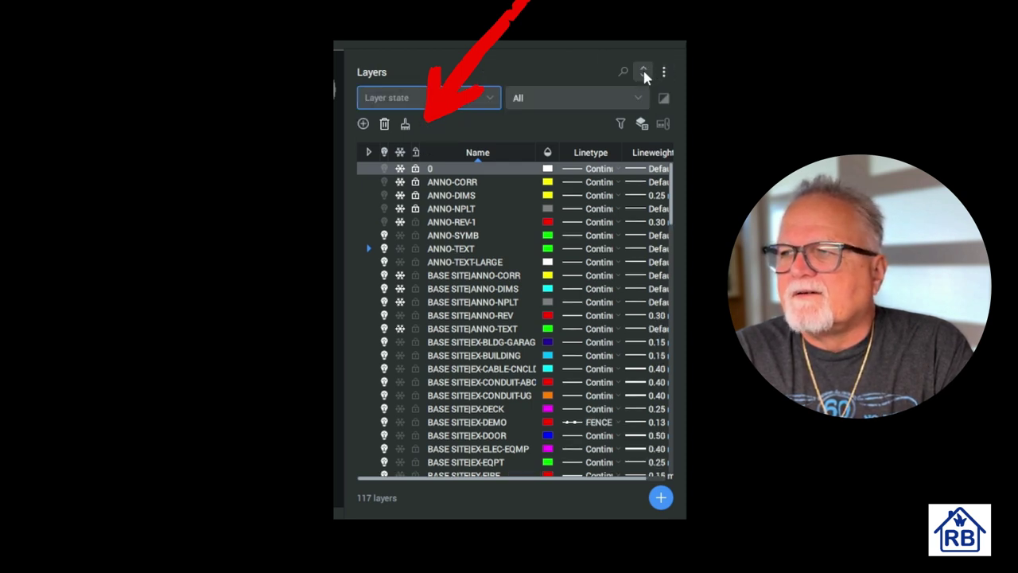
left_click(488, 99)
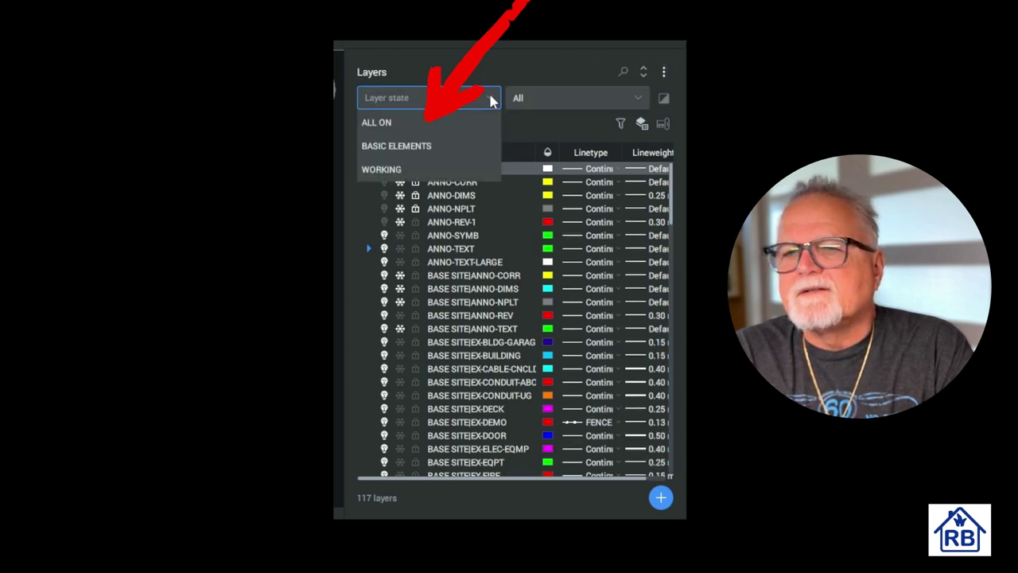
left_click(422, 167)
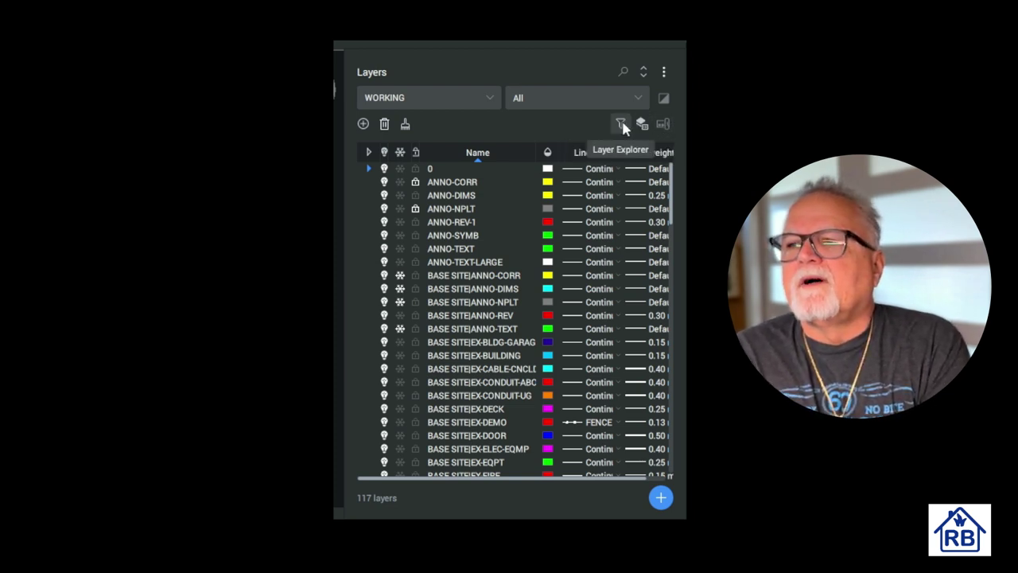
- Collapse the layer state options and hide the xref layers, leaving 79 layers
left_click(664, 73)
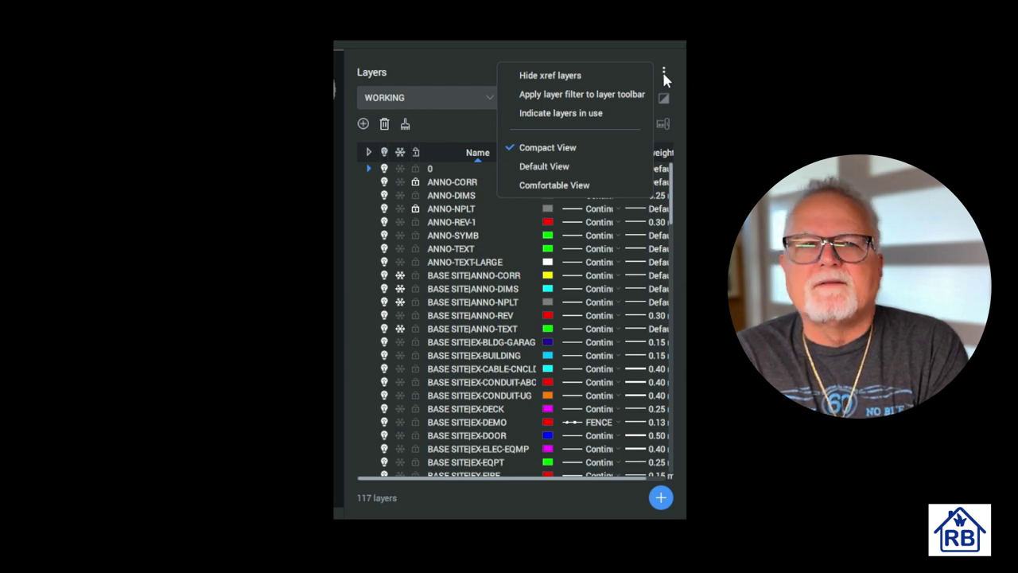
left_click(469, 70)
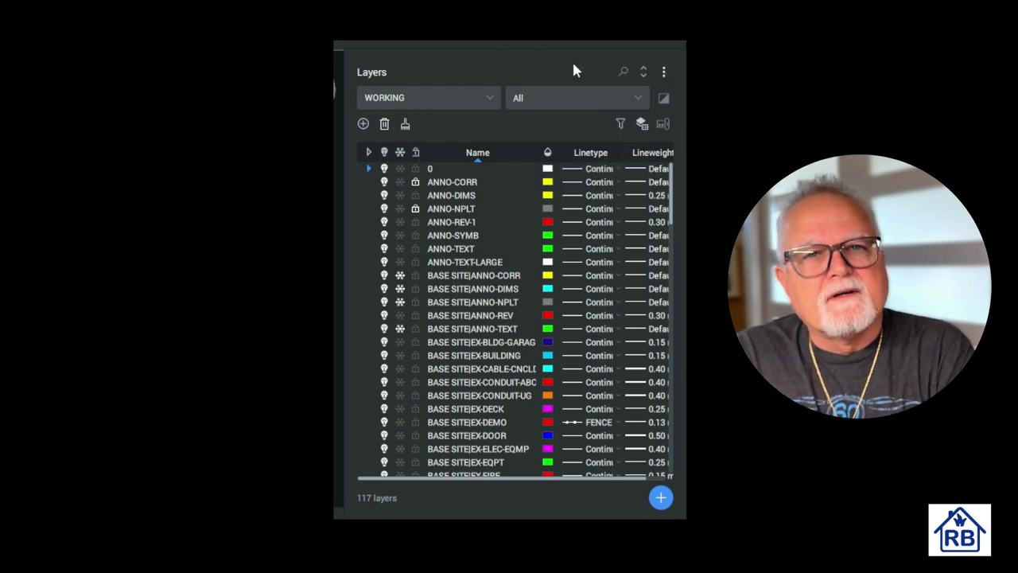
left_click(643, 71)
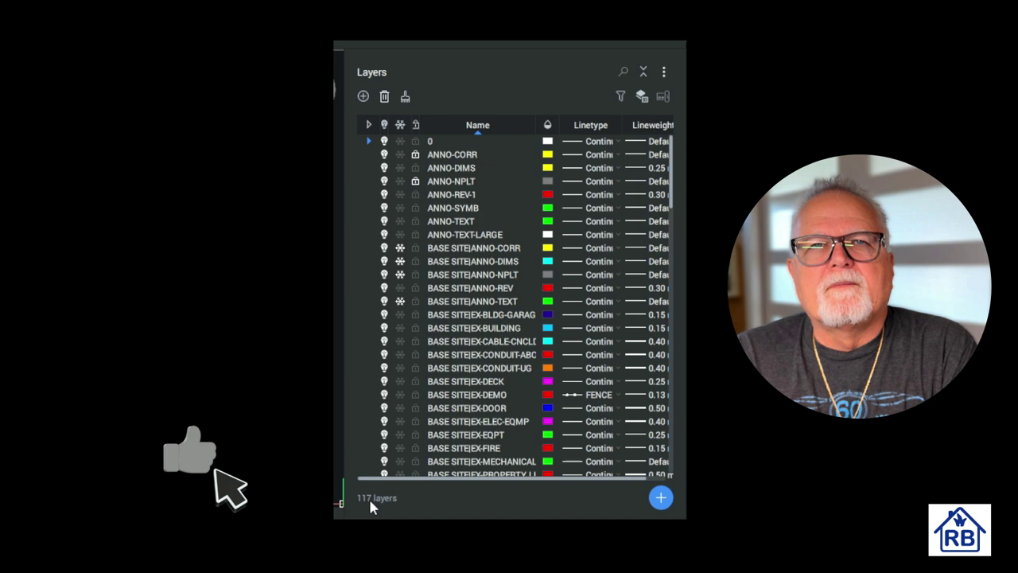
left_click(663, 74)
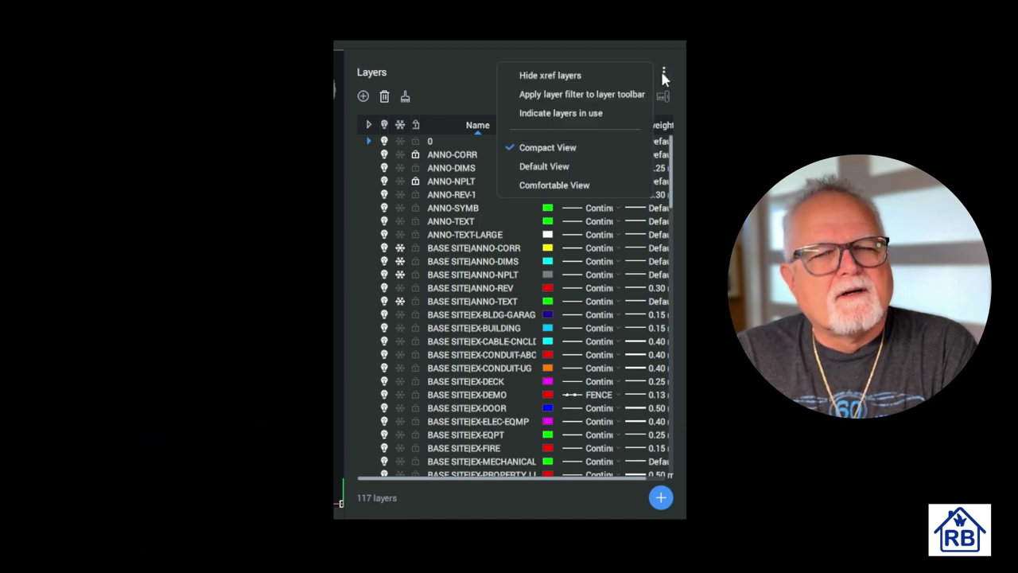
left_click(589, 74)
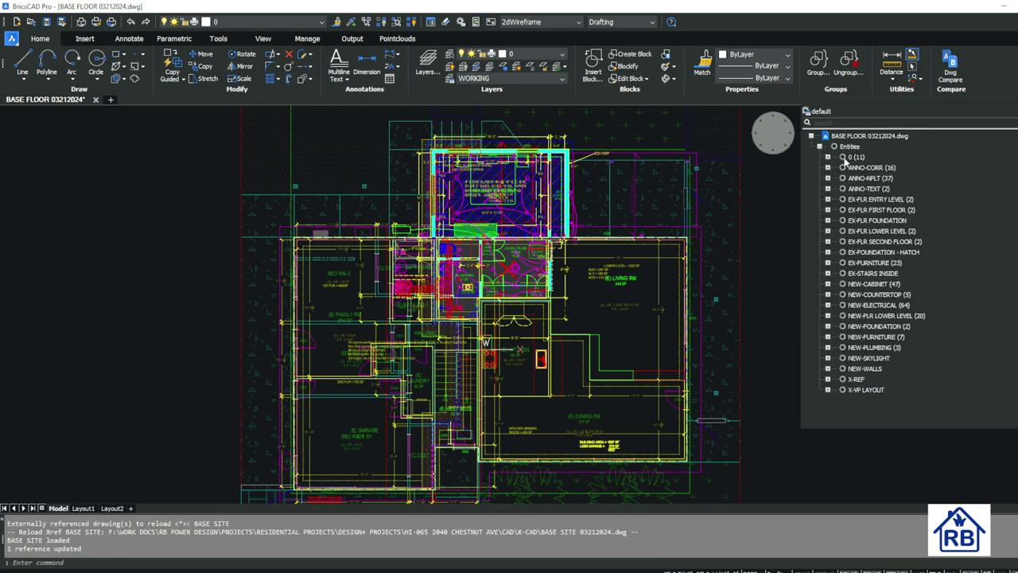
- Inspect EX-STAIRS INSIDE, EX-FLR LOWER LEVEL, ANNO-TEXT and NEW-WALLS, selecting EX-FLR LOWER LEVEL's block references
left_click(828, 273)
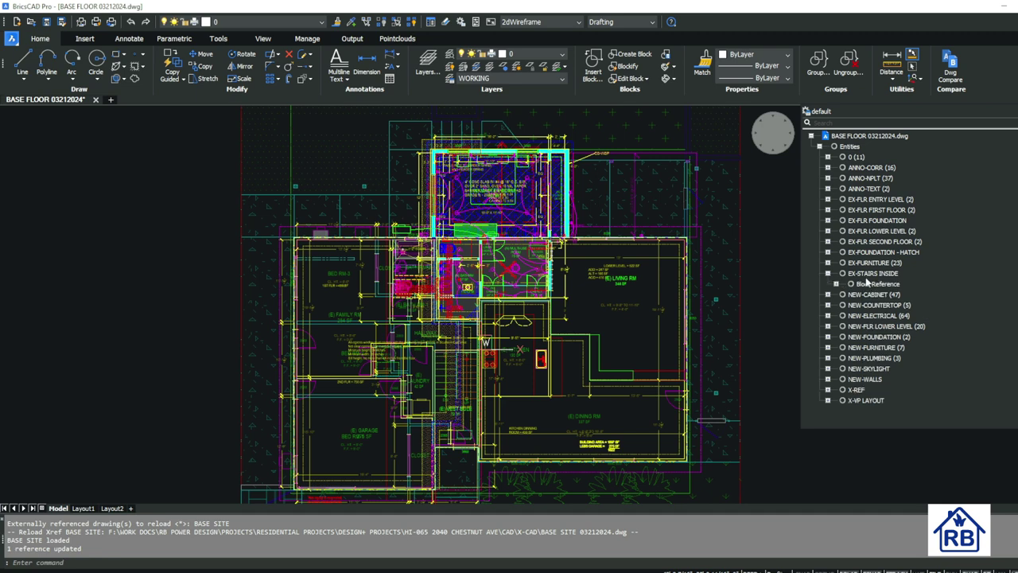
left_click(828, 273)
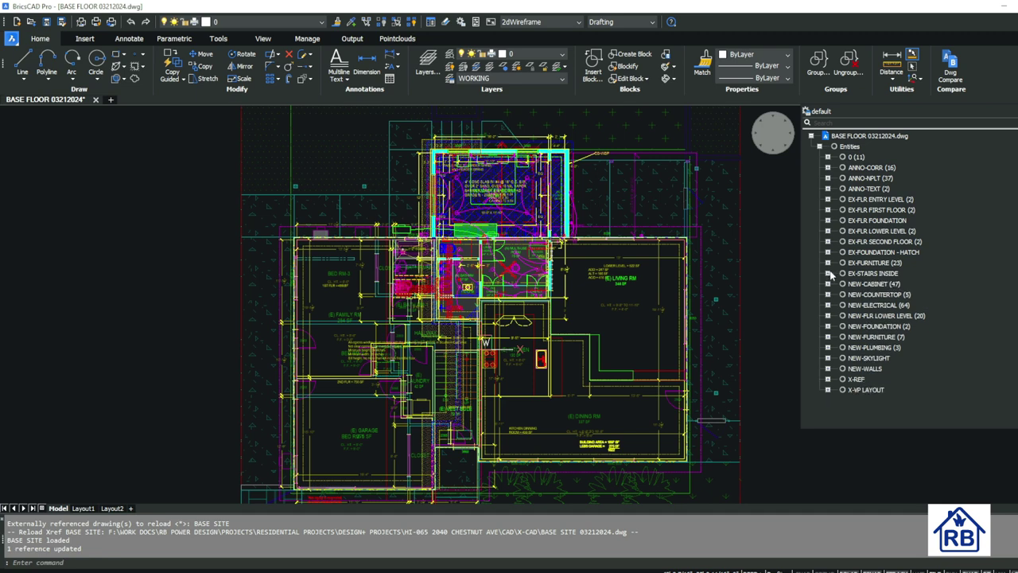
left_click(828, 230)
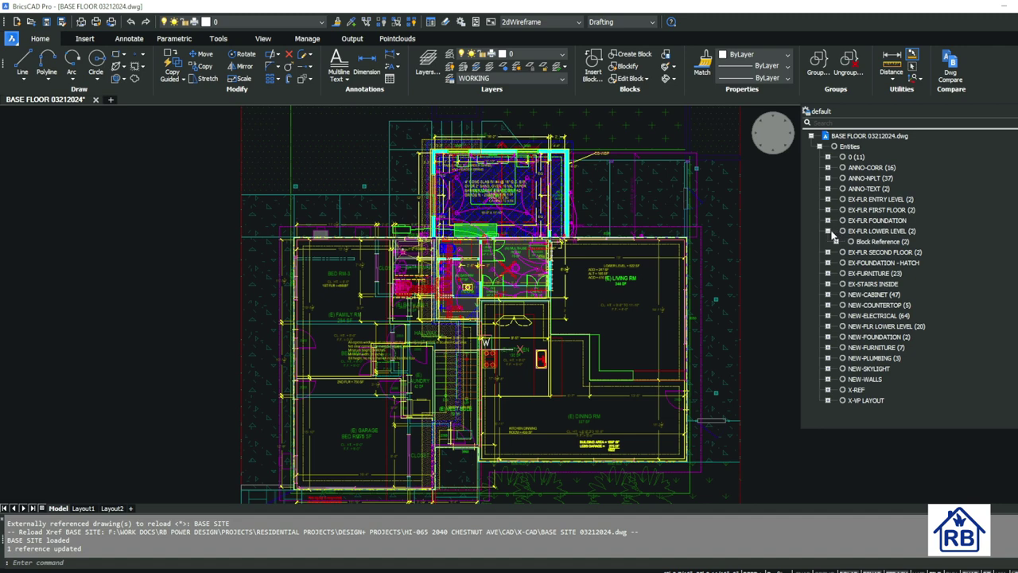
left_click(833, 233)
left_click(828, 231)
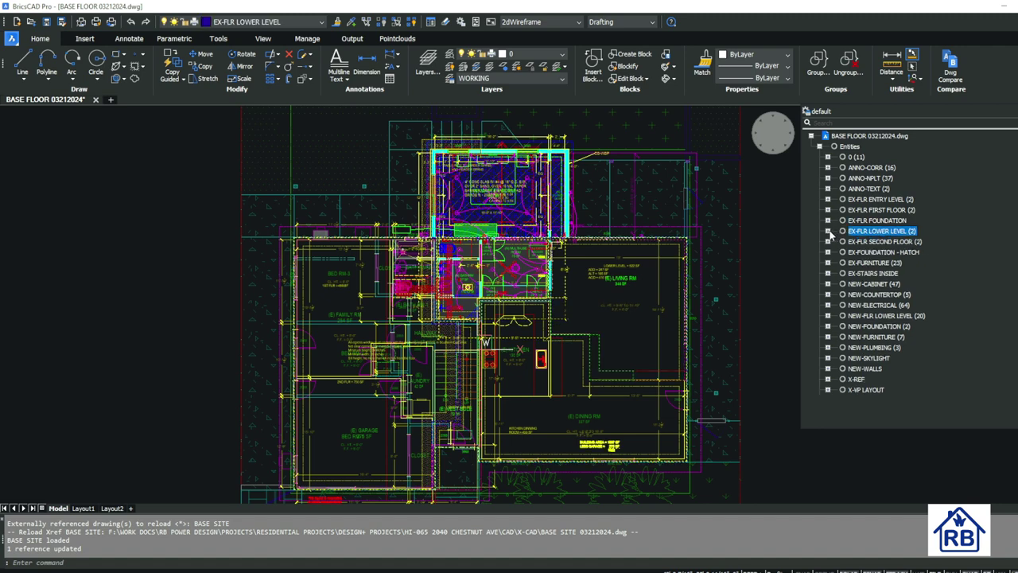
left_click(827, 189)
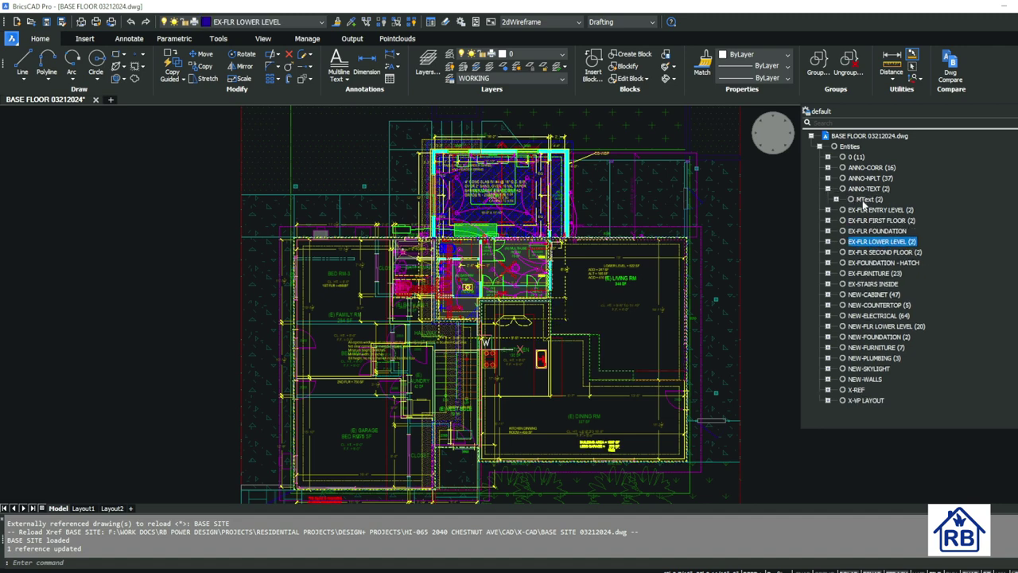
left_click(828, 188)
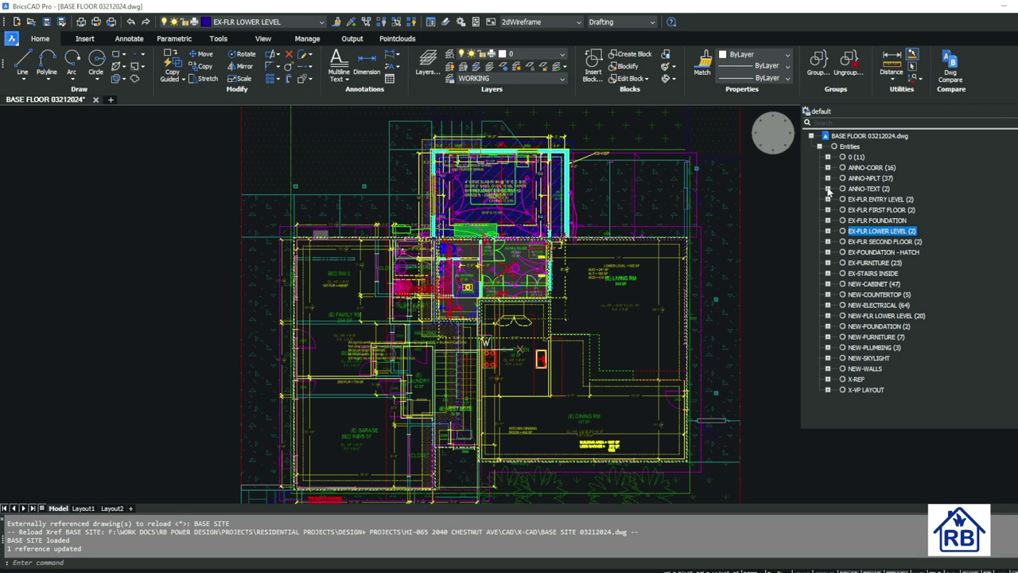
left_click(827, 369)
left_click(827, 368)
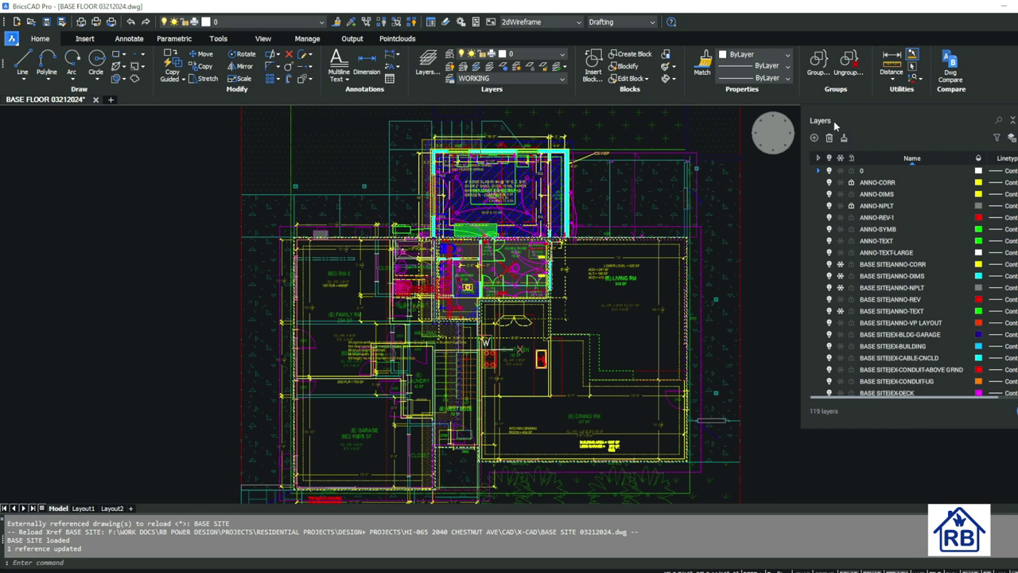
- Toggle Hide xref layers, ending with the BASE SITE xref layers hidden and 79 listed
left_click(1011, 137)
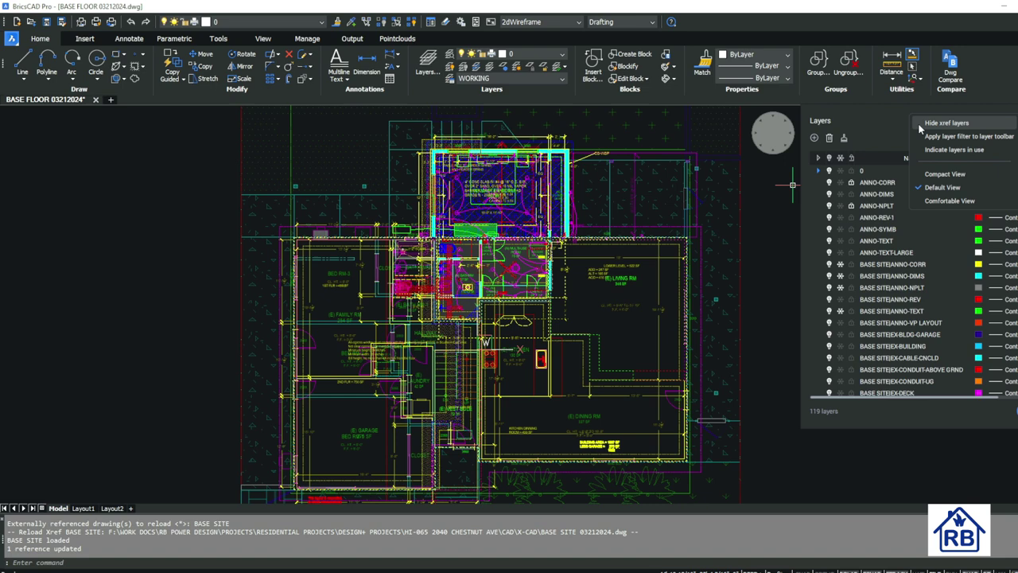
left_click(947, 123)
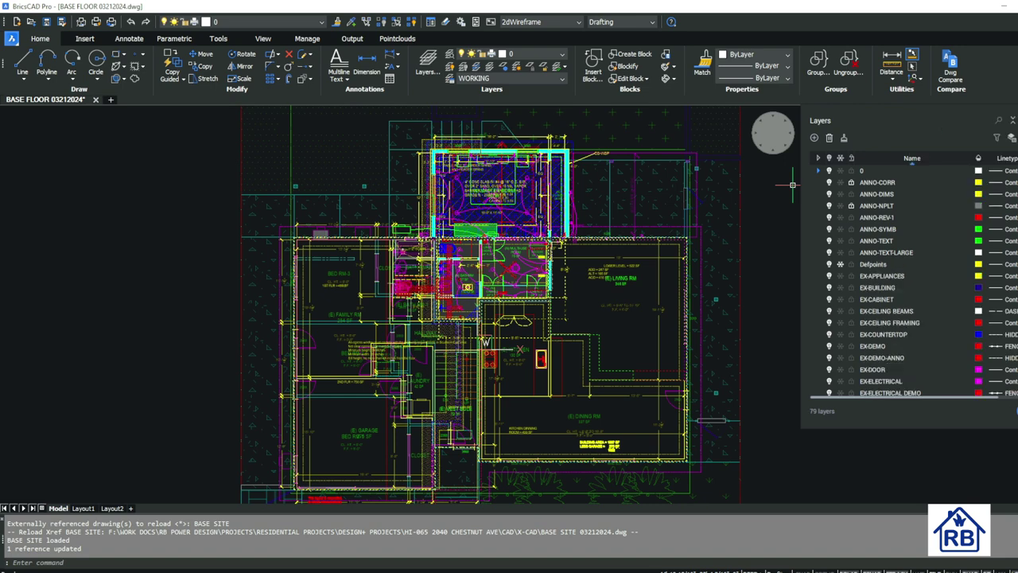
left_click(1011, 137)
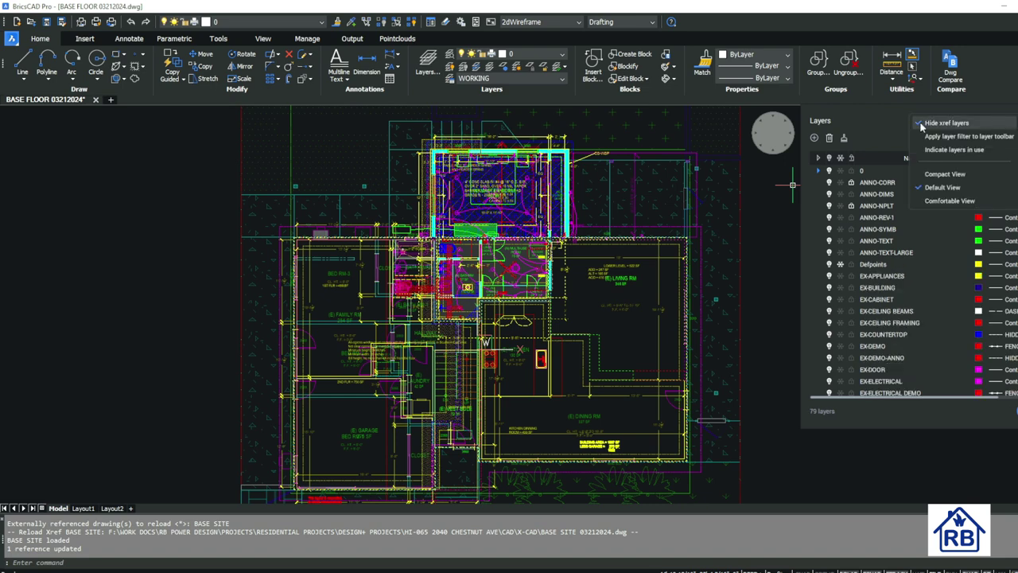
left_click(922, 124)
scroll(907, 215, "down", 3)
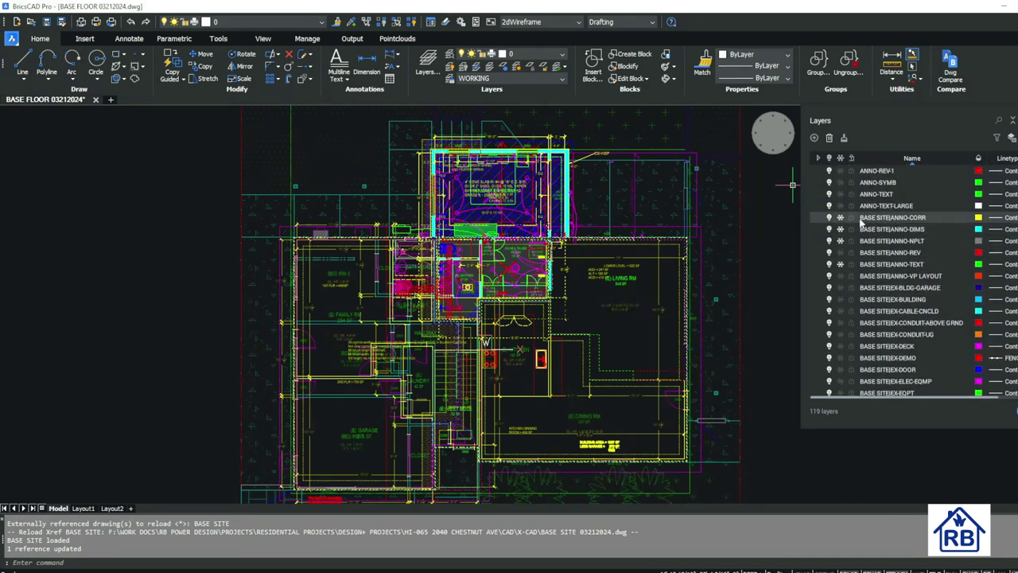
scroll(885, 227, "down", 3)
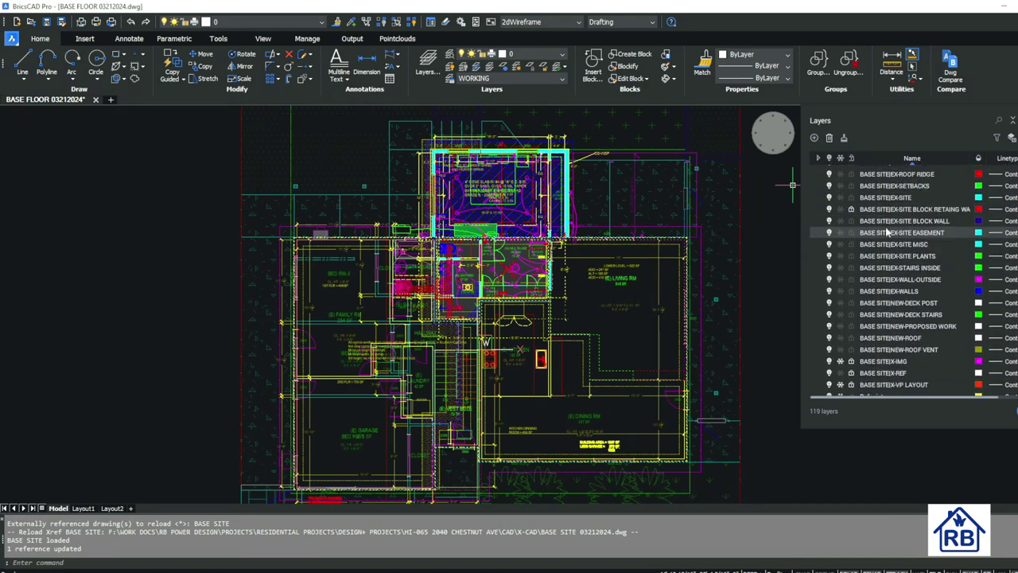
left_click(1011, 138)
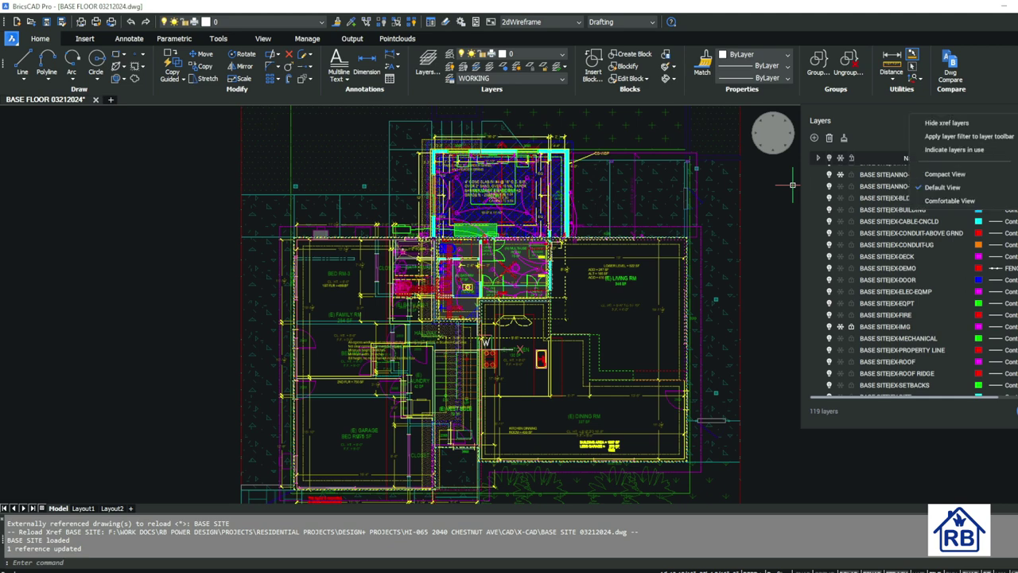
left_click(946, 123)
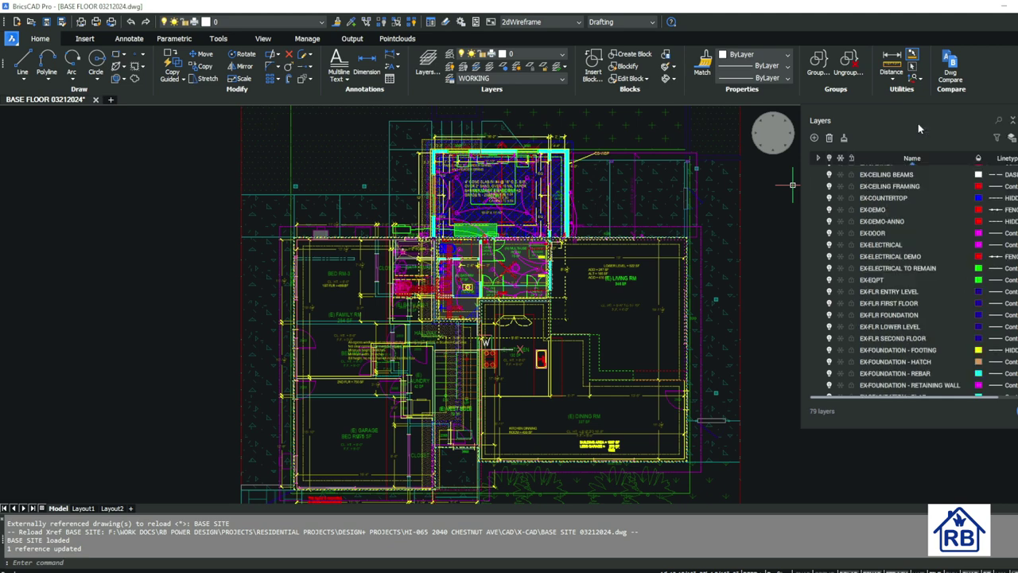
- Enable Indicate layers in use and sort the list by the in-use column
left_click(1012, 138)
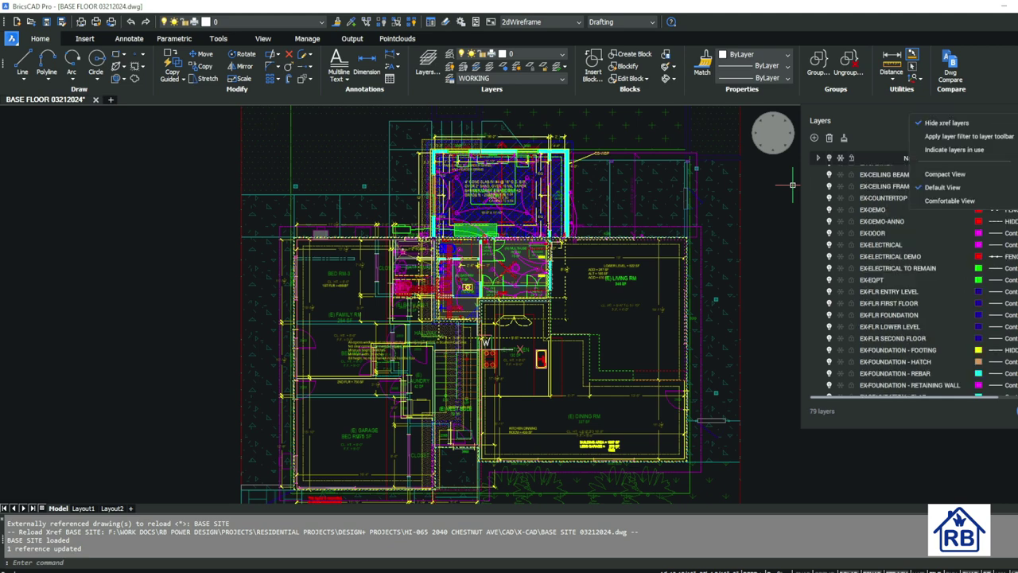
left_click(918, 152)
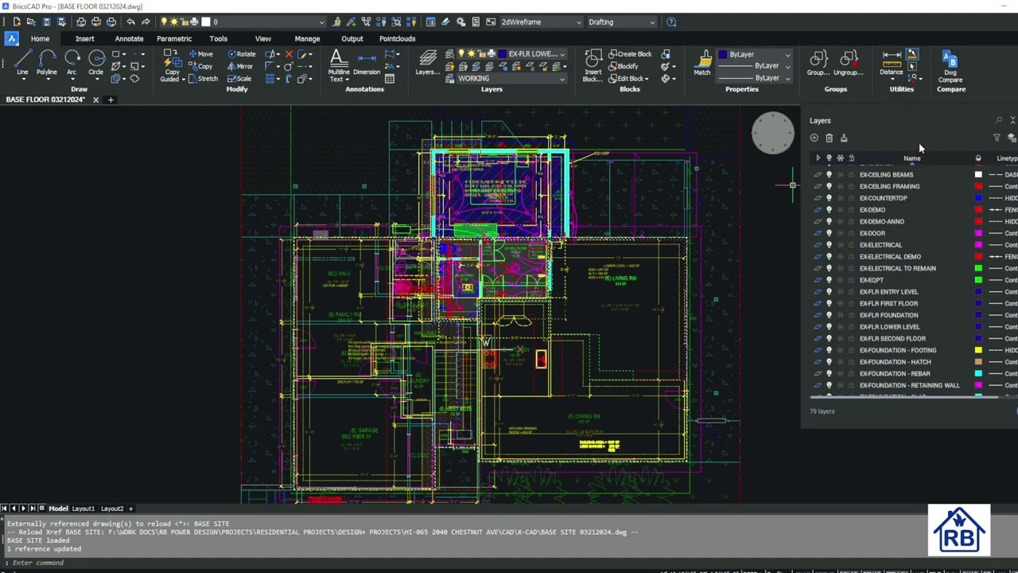
left_click(820, 158)
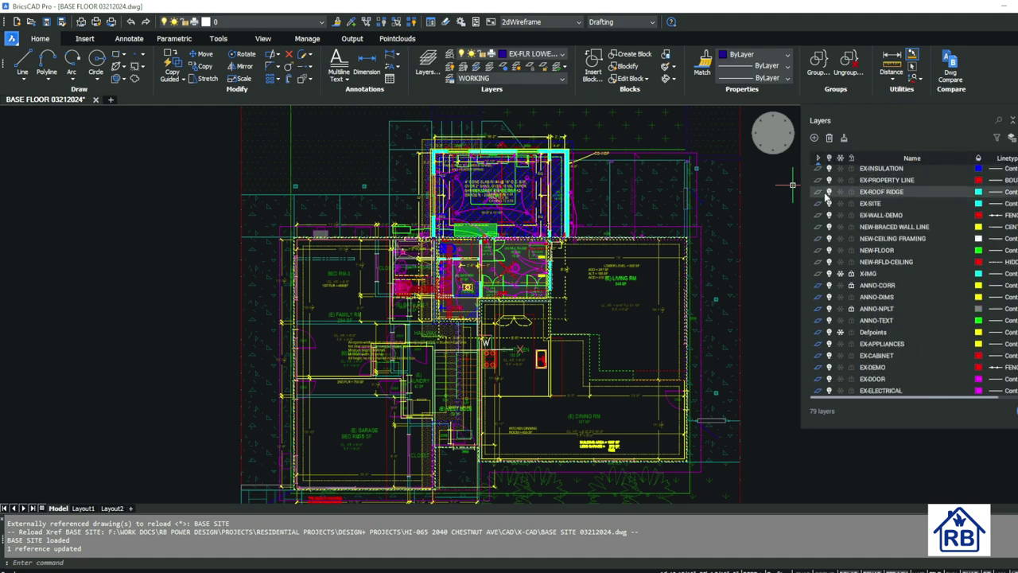
scroll(827, 197, "up", 3)
scroll(820, 175, "down", 10)
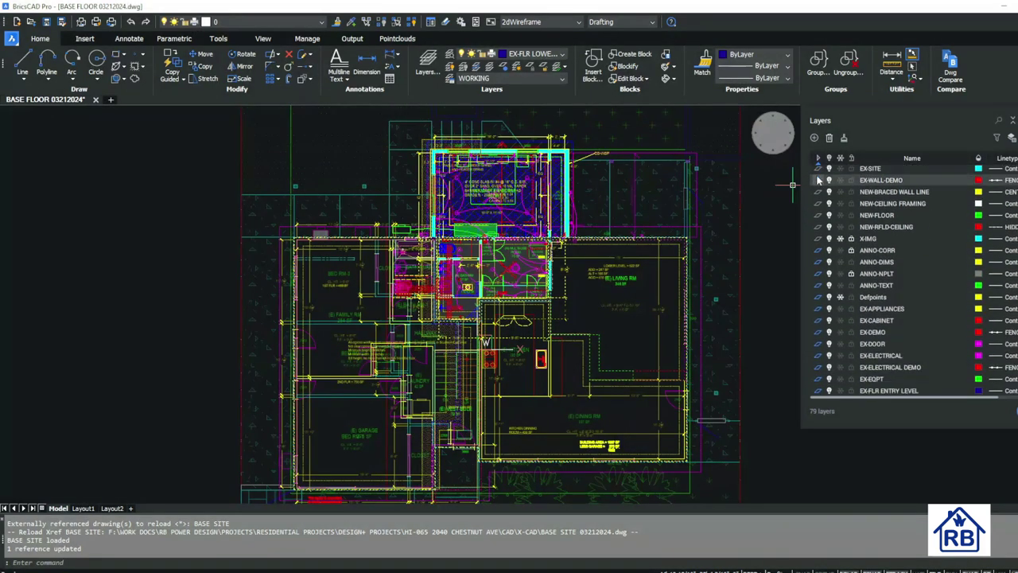
scroll(820, 180, "up", 10)
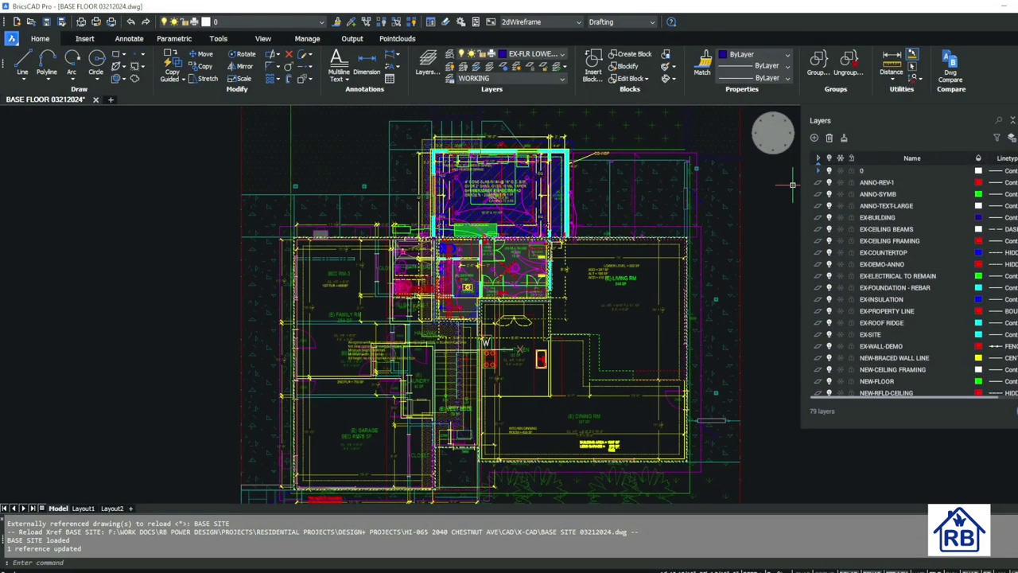
- Turn off in-use markers, switch to Compact View and sort layers by Name
left_click(1011, 138)
left_click(922, 150)
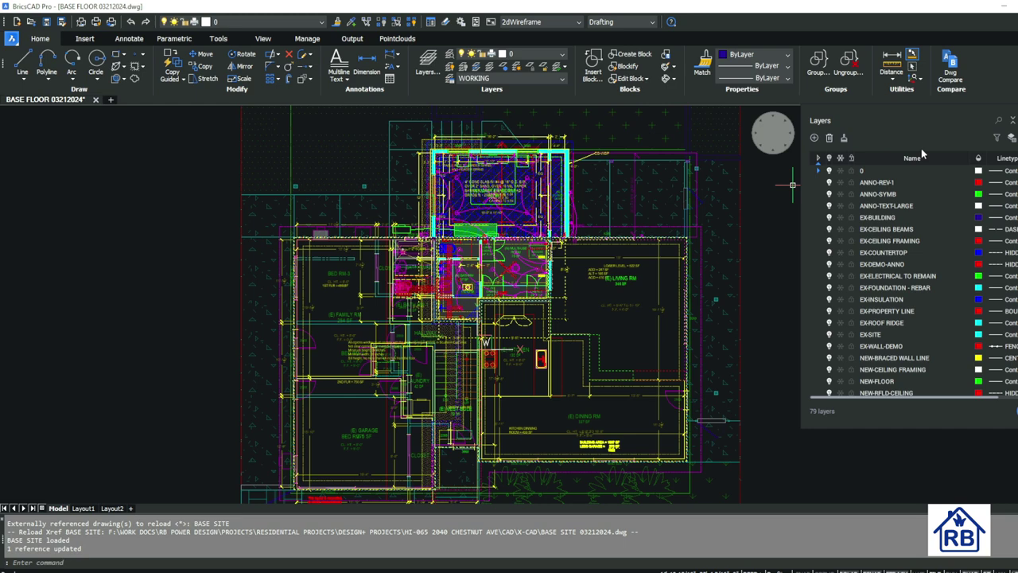
left_click(1011, 138)
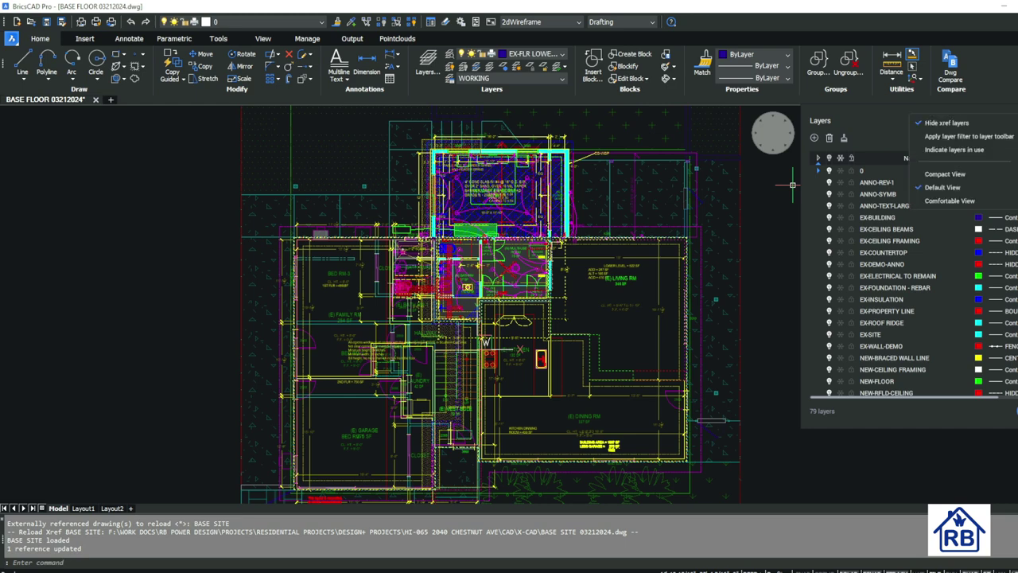
left_click(922, 174)
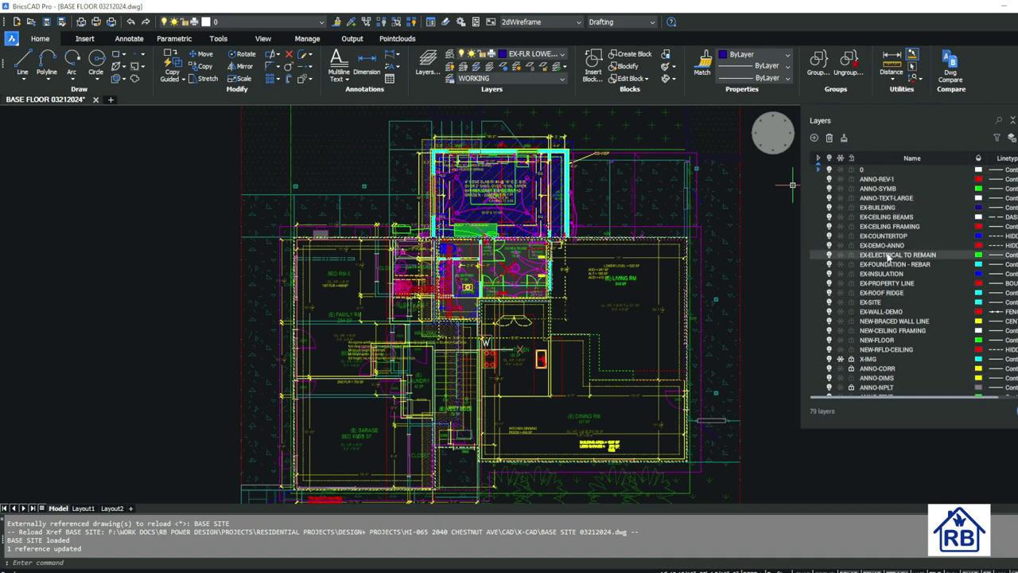
scroll(919, 205, "down", 8)
scroll(919, 205, "up", 10)
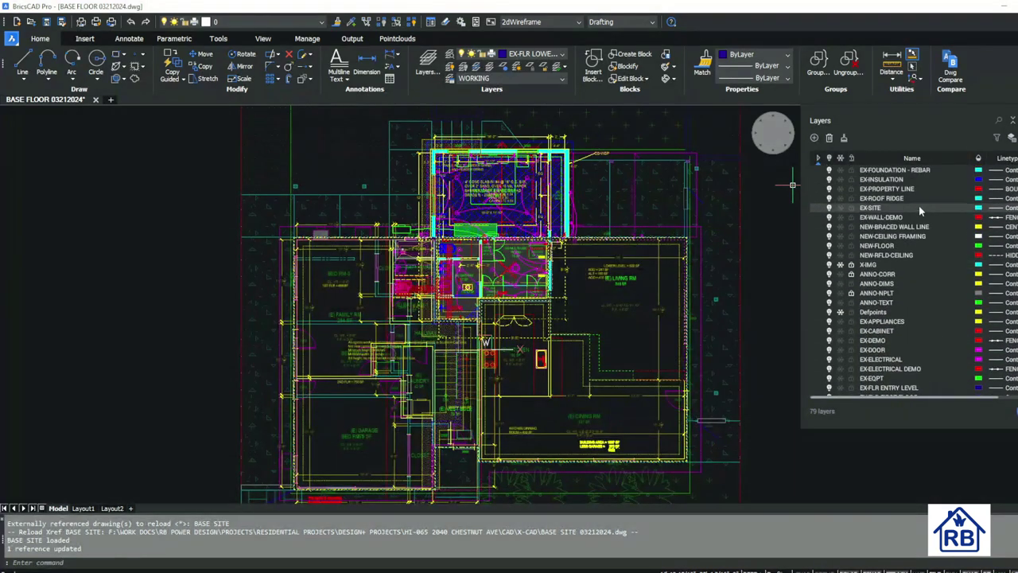
left_click(911, 158)
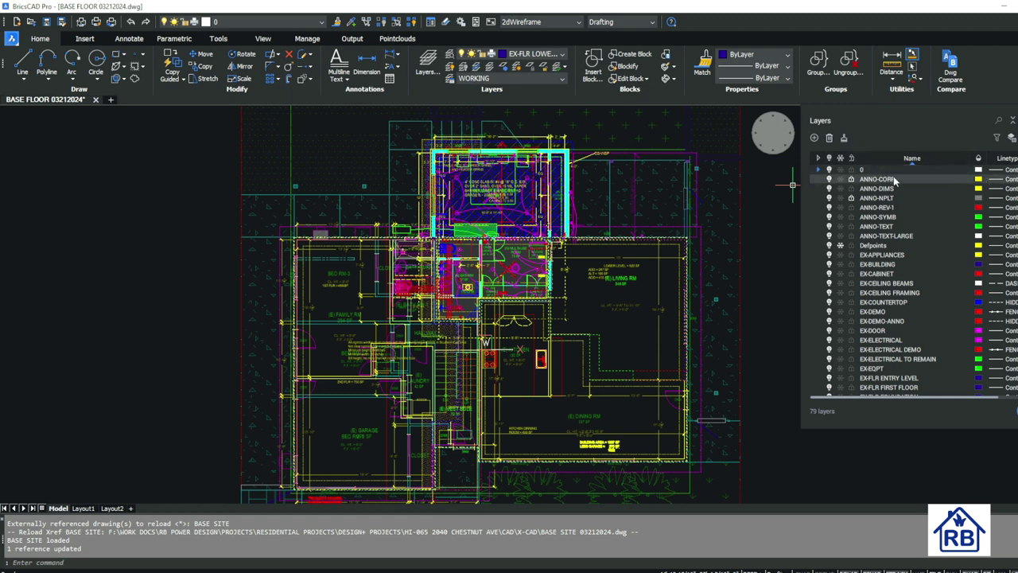
- Try Comfortable View row height, then return the layer list to Compact View
right_click(913, 119)
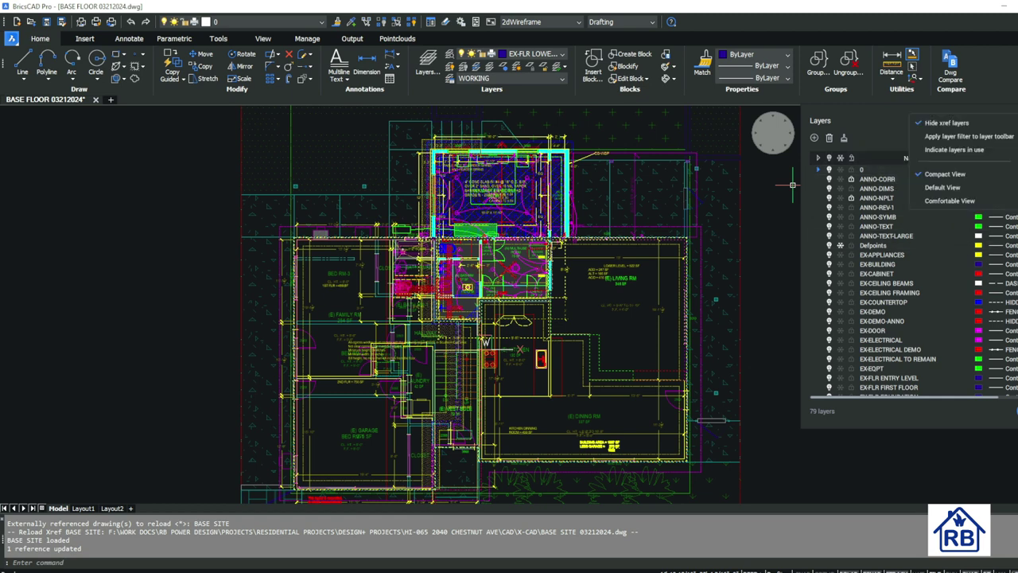
left_click(918, 198)
scroll(918, 199, "down", 2)
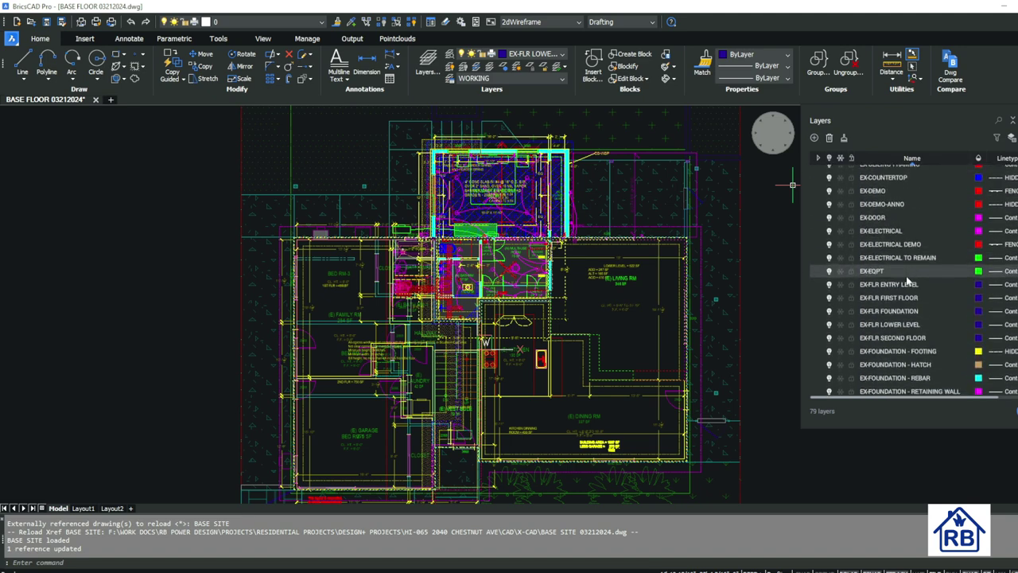
scroll(906, 276, "up", 2)
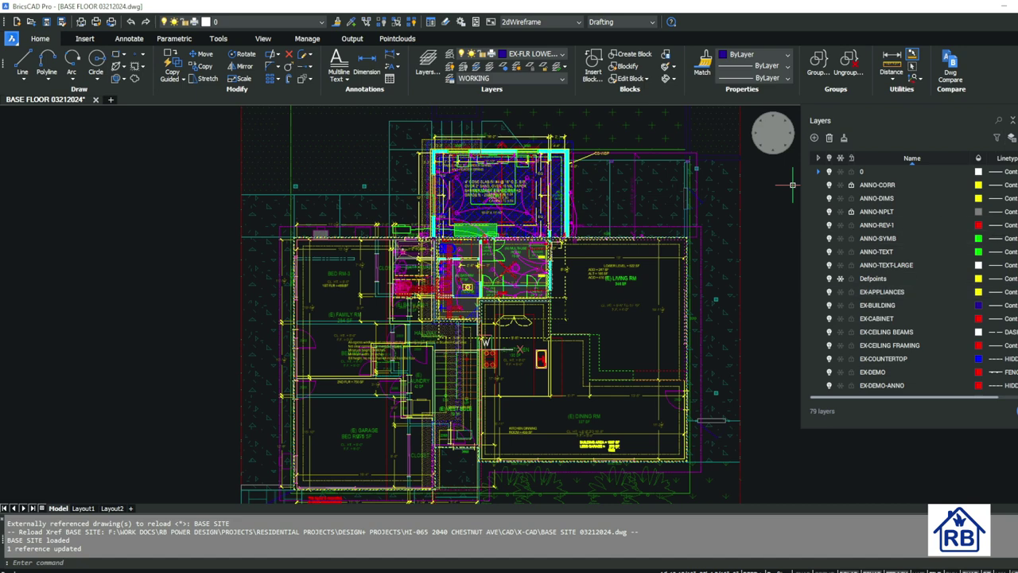
left_click(1011, 138)
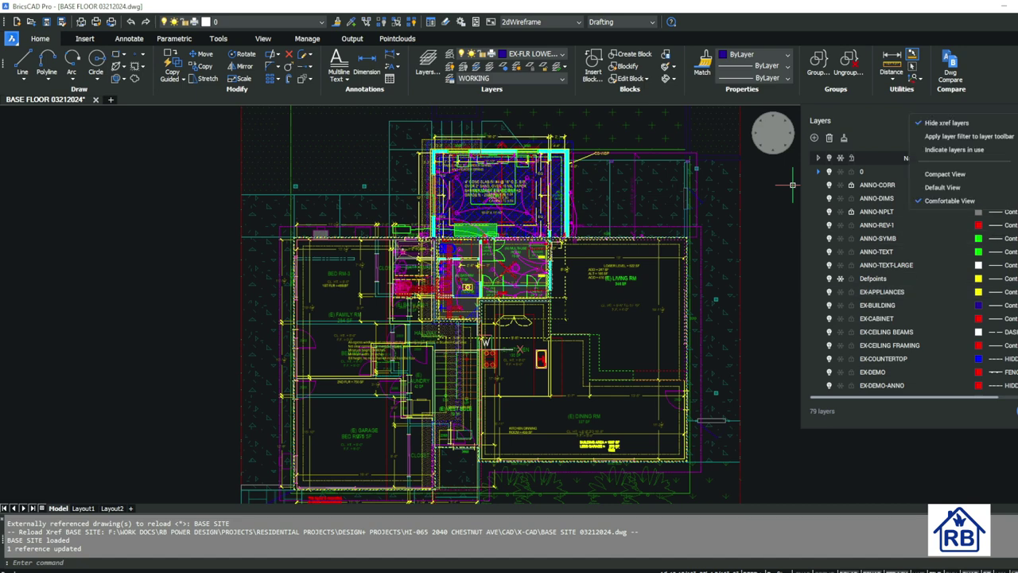
left_click(943, 174)
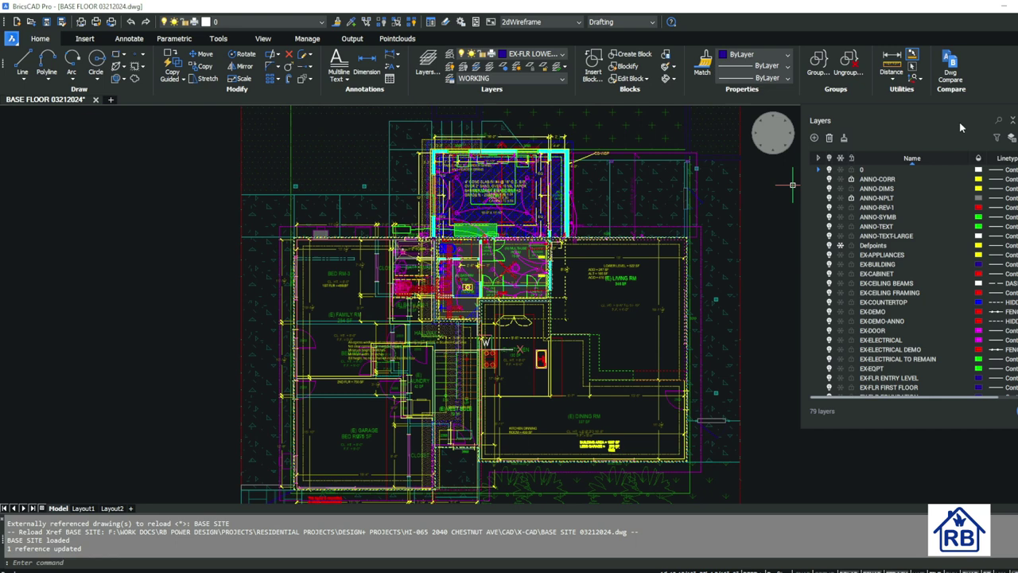
- Show the layer filter bar and pick BASIC ELEMENTS from the layer-state list
left_click(1012, 120)
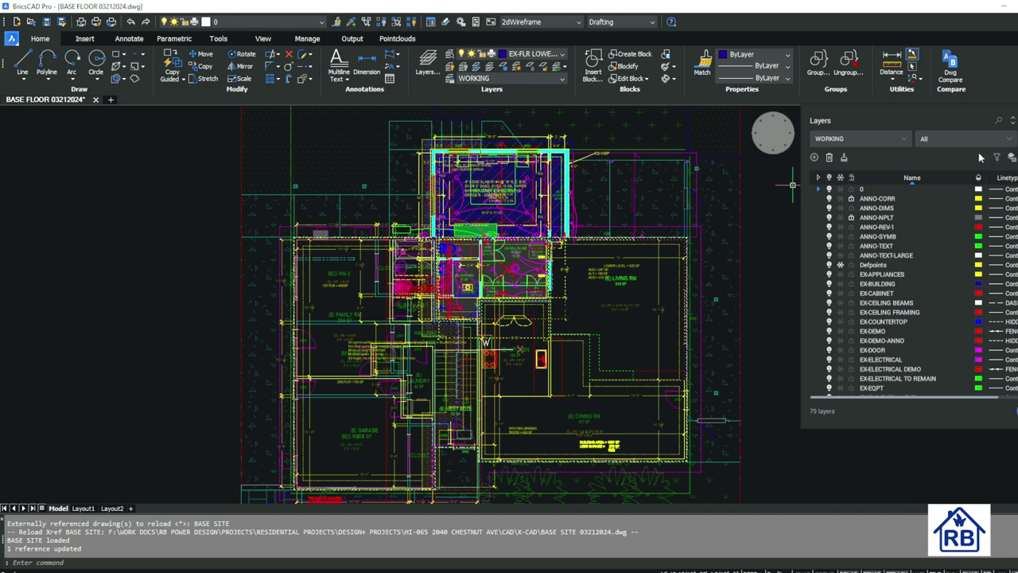
left_click(907, 140)
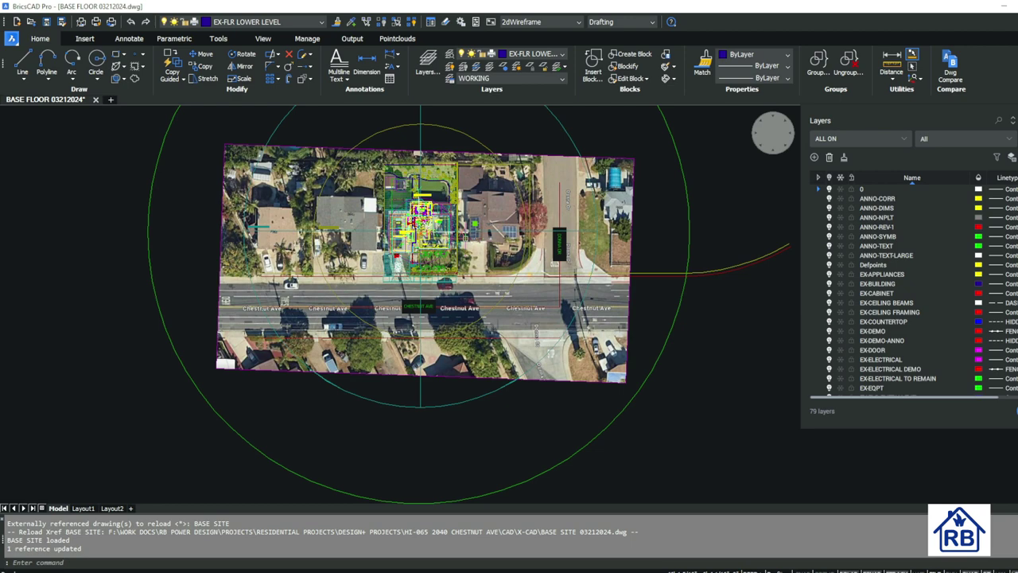
scroll(461, 239, "up", 2)
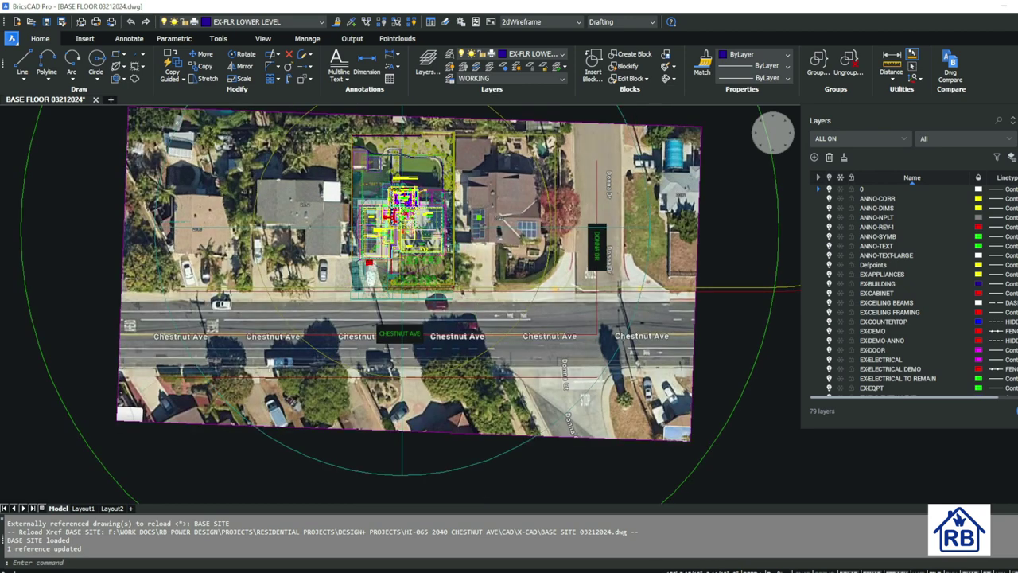
scroll(389, 195, "up", 5)
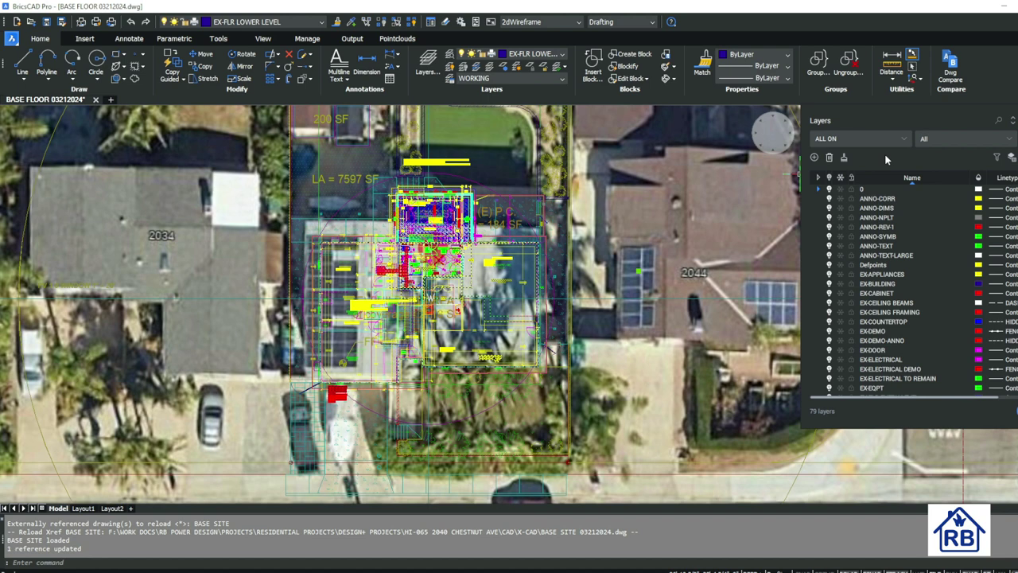
left_click(902, 140)
left_click(847, 171)
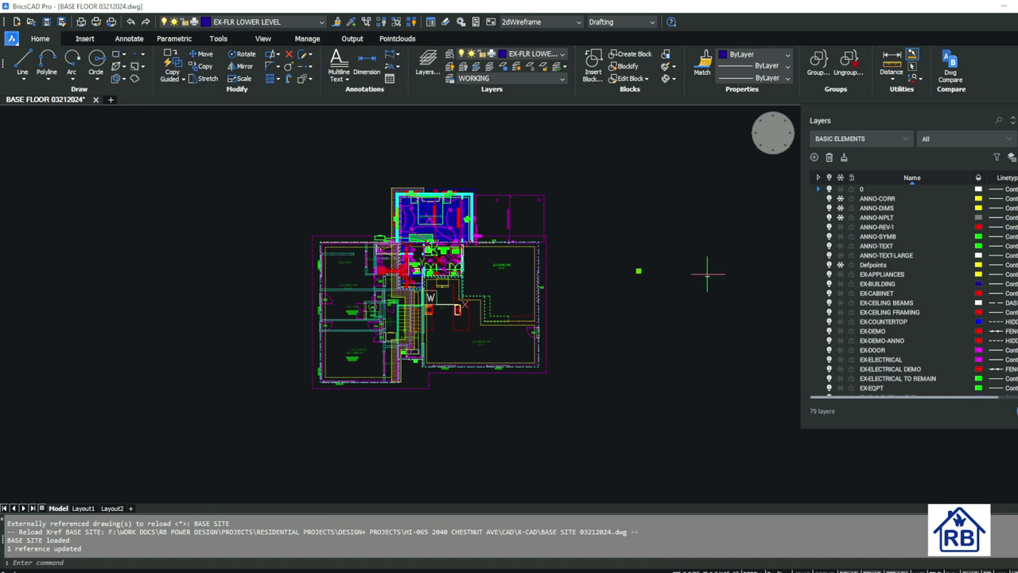
- Cancel the stray window selection, zoom out and restore the WORKING layer state
left_click(705, 271)
left_click(693, 262)
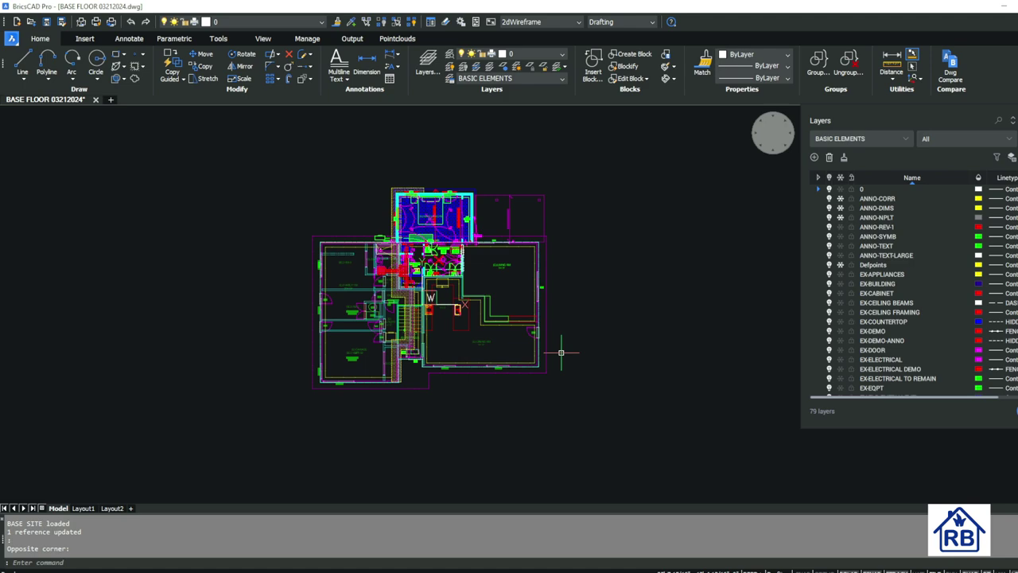
scroll(429, 215, "up", 5)
scroll(429, 218, "down", 15)
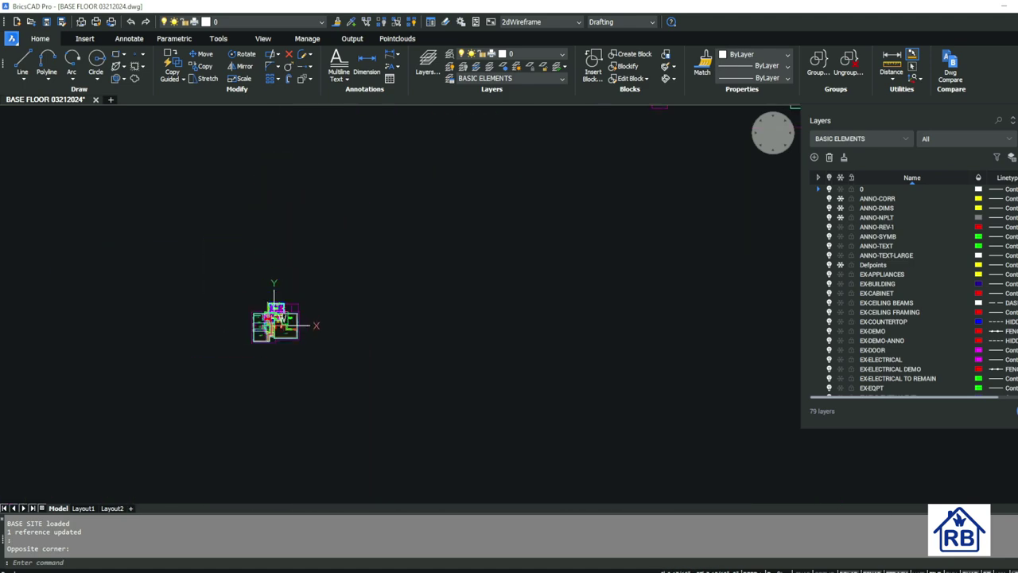
scroll(593, 167, "up", 1)
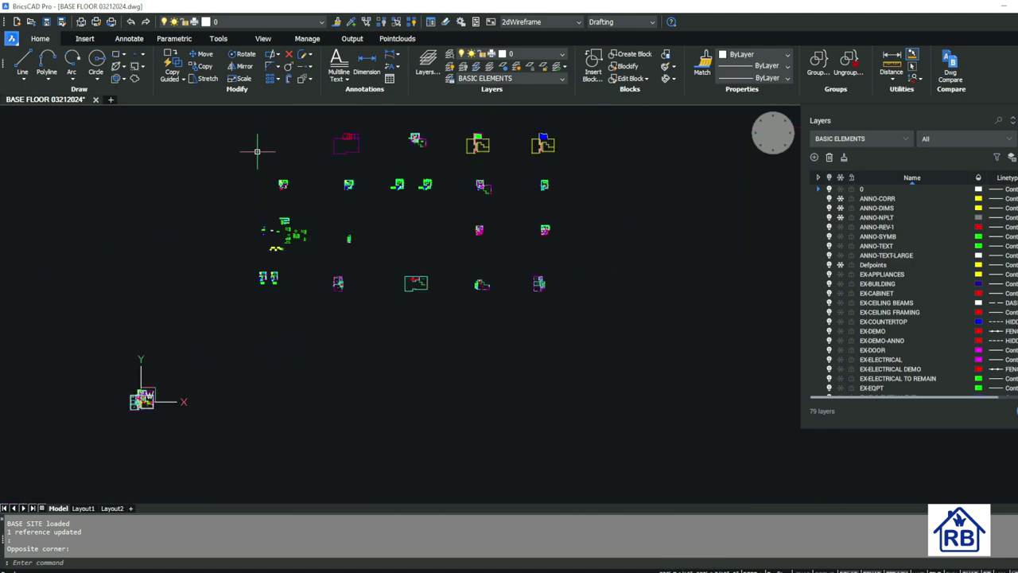
left_click(839, 140)
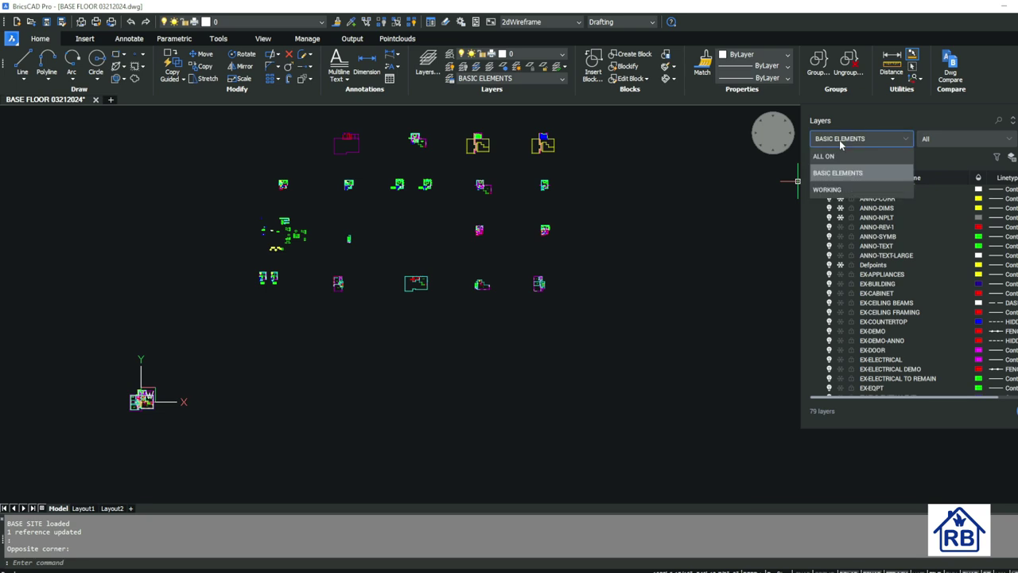
left_click(835, 191)
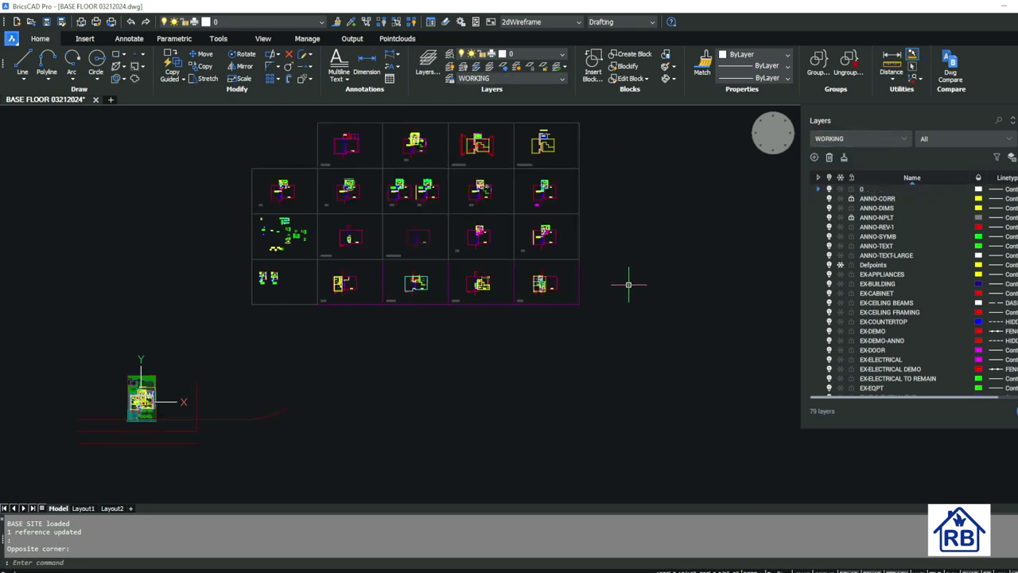
- Zoom in and out across the grid of foundation and floor plan sheets
scroll(849, 230, "down", 19)
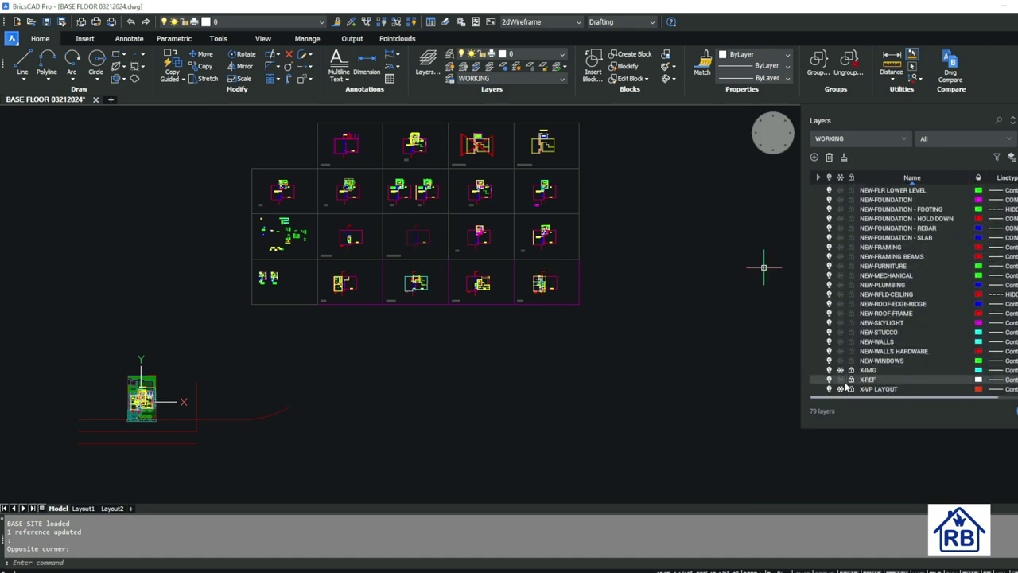
scroll(841, 258, "up", 5)
scroll(841, 266, "up", 10)
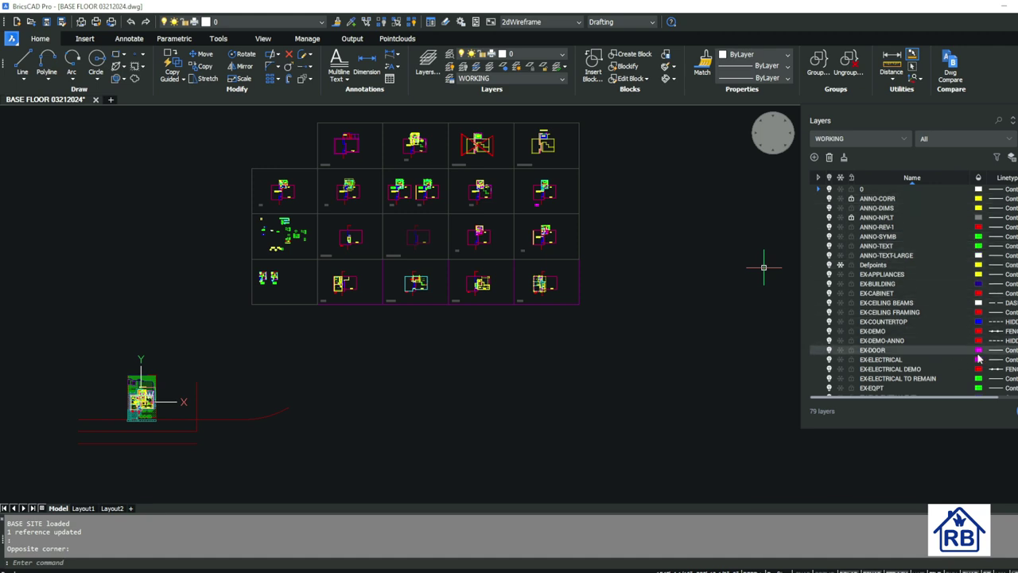
scroll(954, 350, "down", 5)
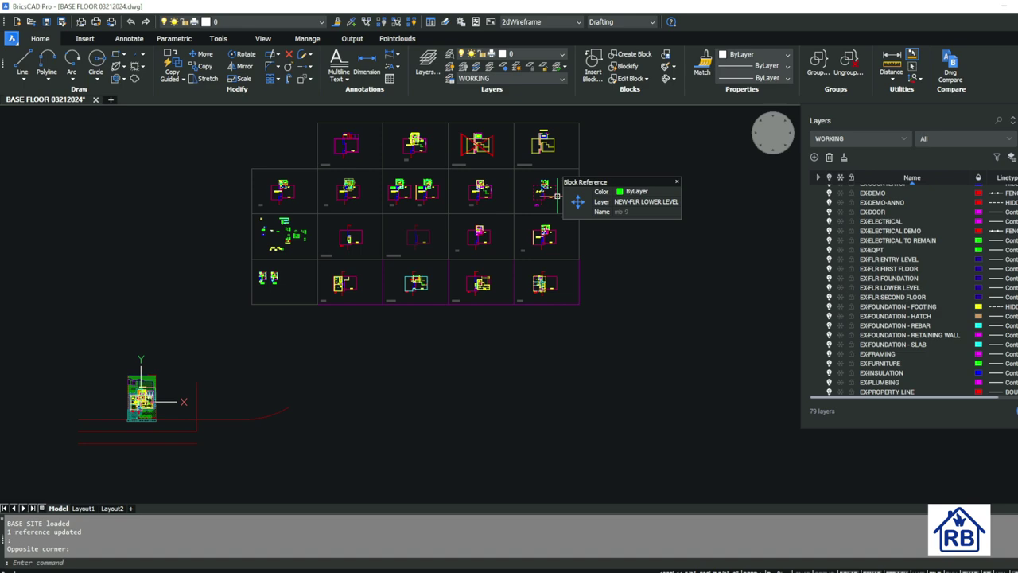
scroll(549, 156, "up", 2)
scroll(538, 140, "up", 3)
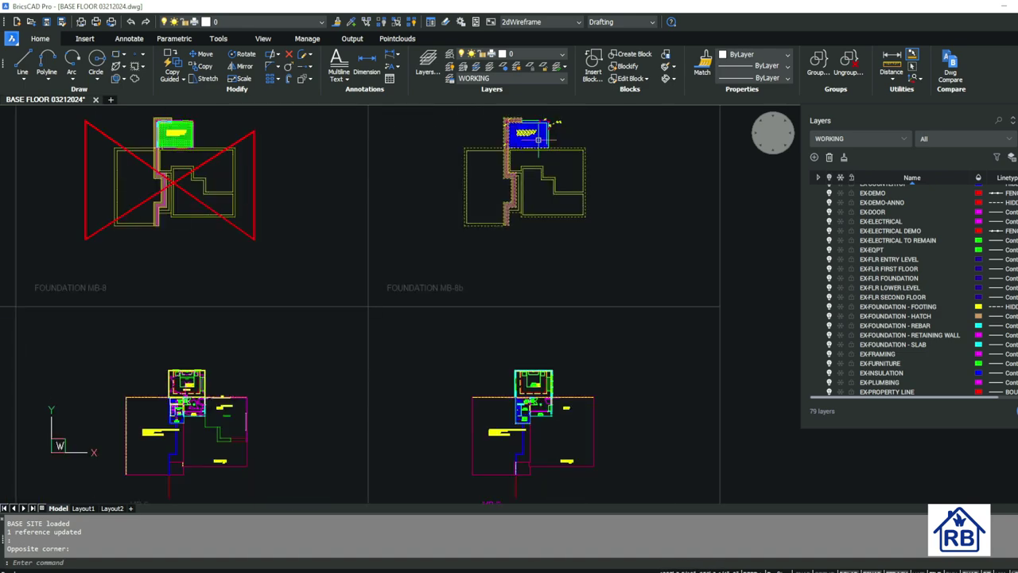
scroll(517, 199, "down", 3)
scroll(531, 317, "up", 5)
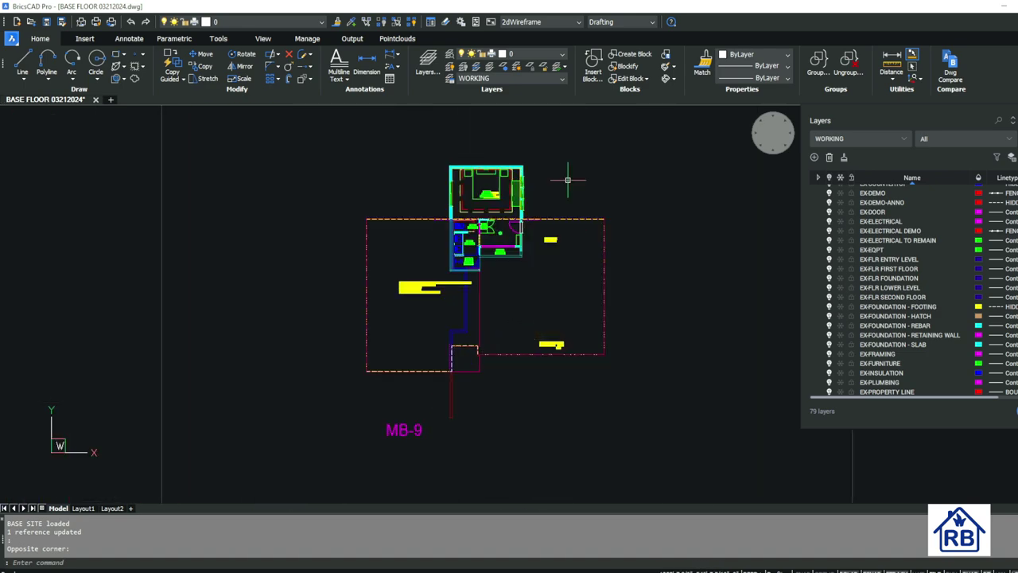
scroll(556, 167, "up", 3)
scroll(521, 220, "down", 3)
scroll(498, 247, "down", 5)
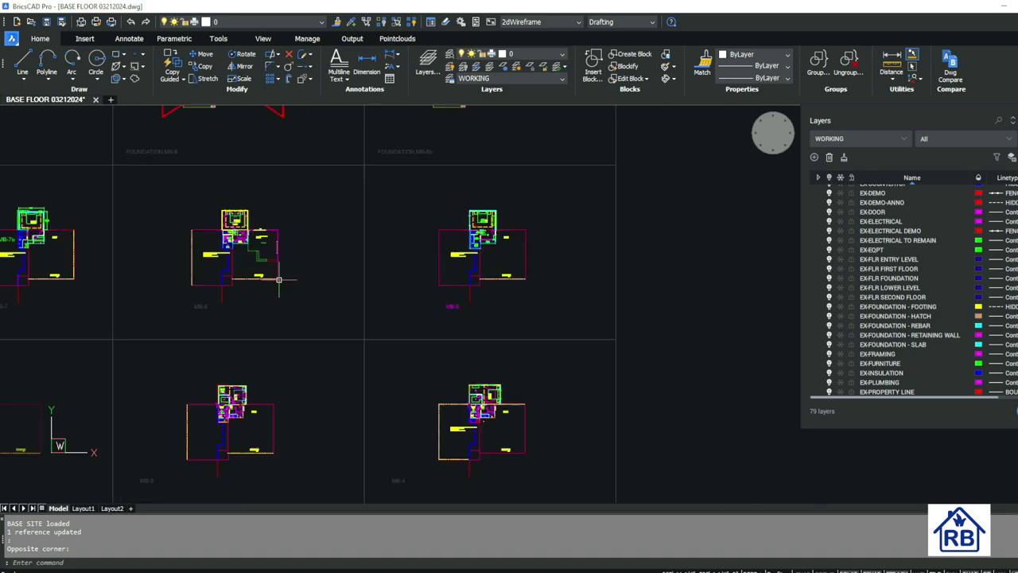
scroll(153, 271, "up", 3)
scroll(386, 318, "down", 3)
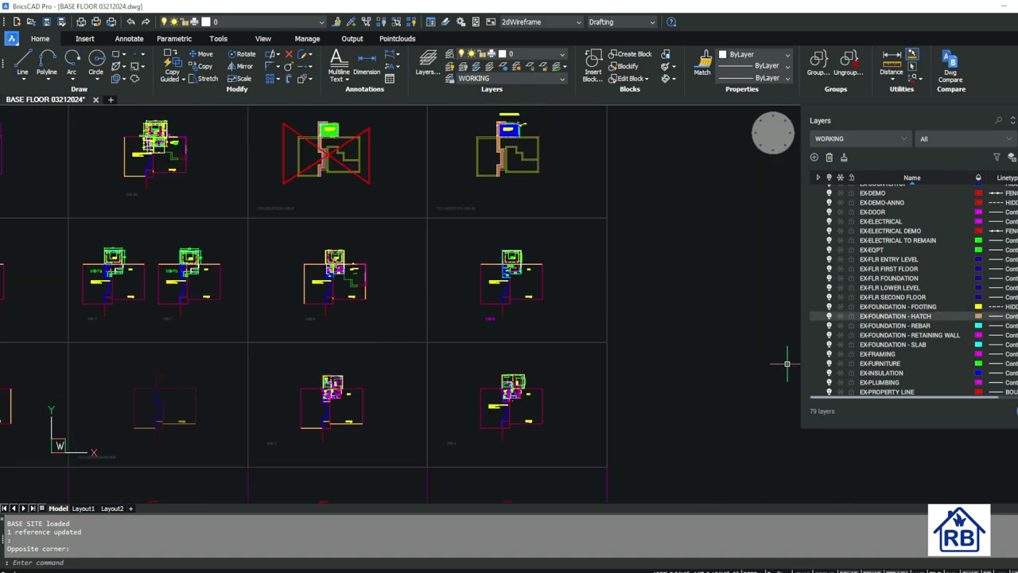
scroll(895, 228, "up", 4)
scroll(893, 229, "up", 1)
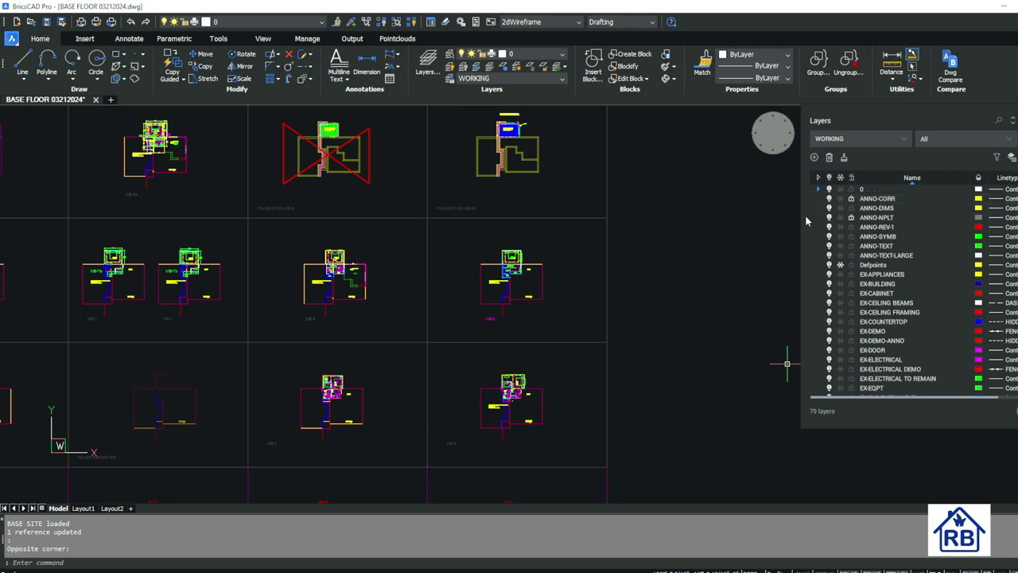
left_click(879, 140)
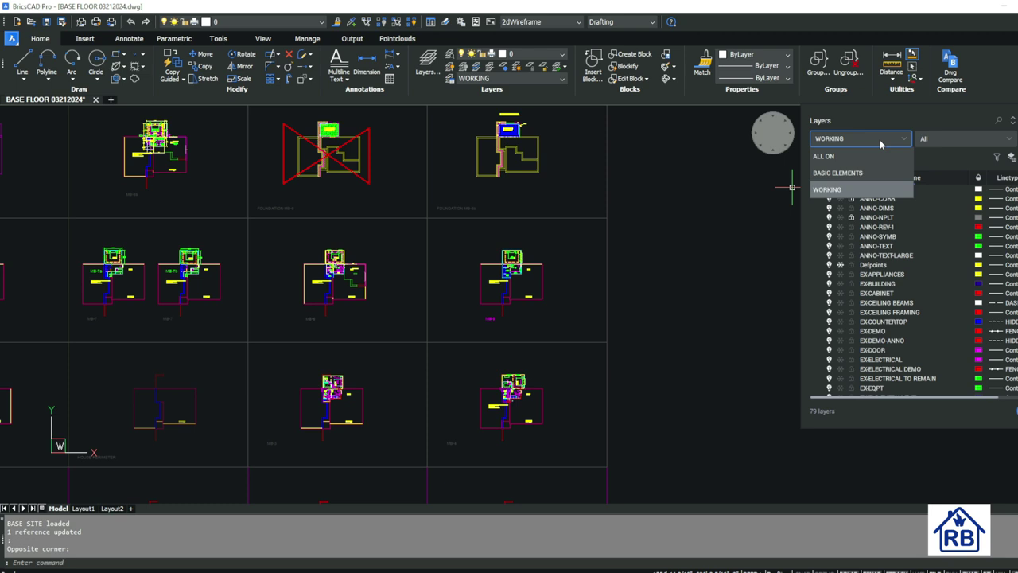
left_click(863, 190)
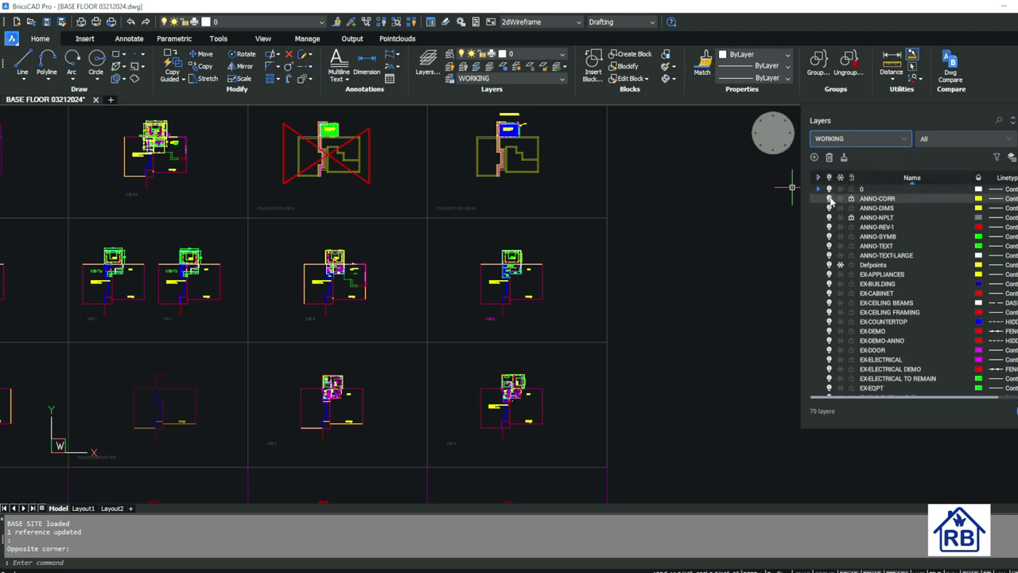
left_click(829, 198)
left_click(829, 199)
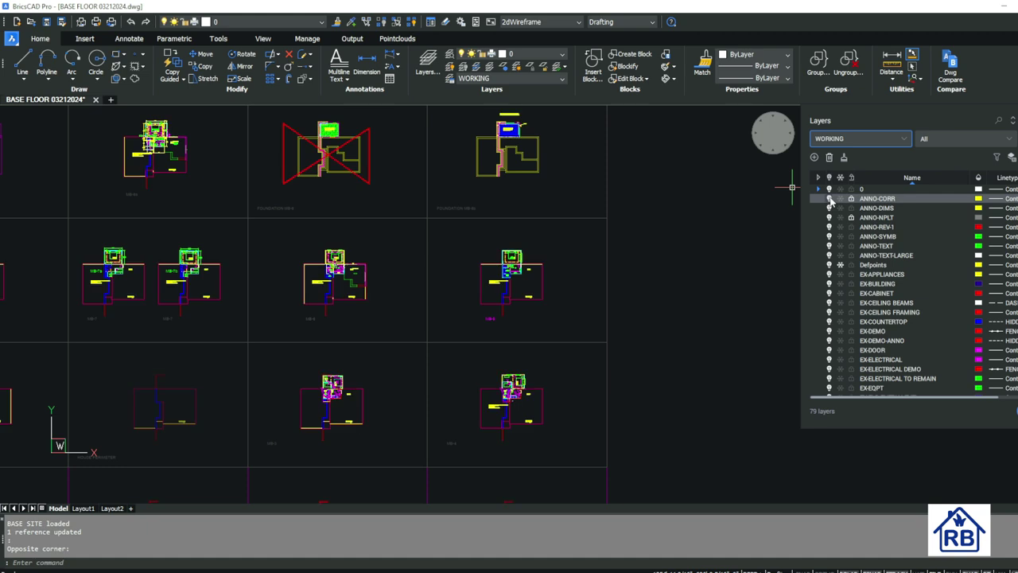
left_click(829, 199)
left_click(830, 199)
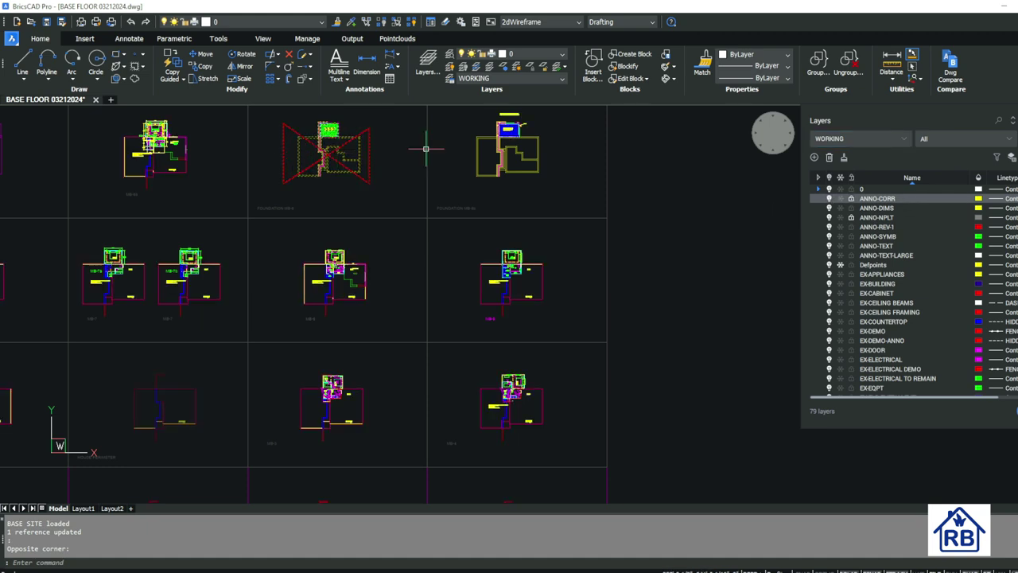
scroll(338, 120, "up", 8)
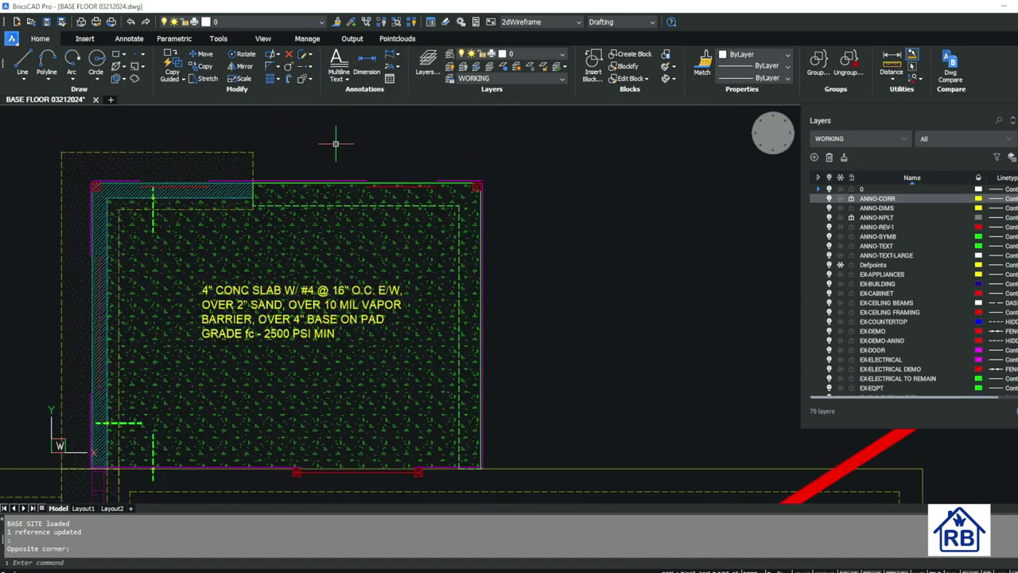
- Zoom out to all plans, then zoom in on the bathroom, linen cabinet and multi-use room with the ADD = 247 SF note
scroll(435, 172, "down", 10)
scroll(197, 140, "up", 10)
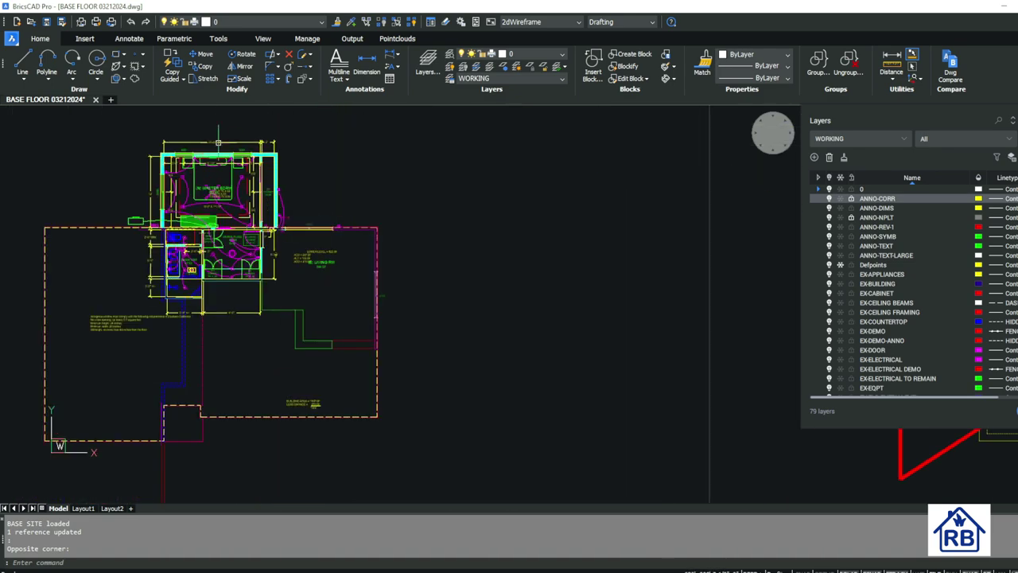
scroll(197, 140, "down", 3)
scroll(223, 300, "up", 5)
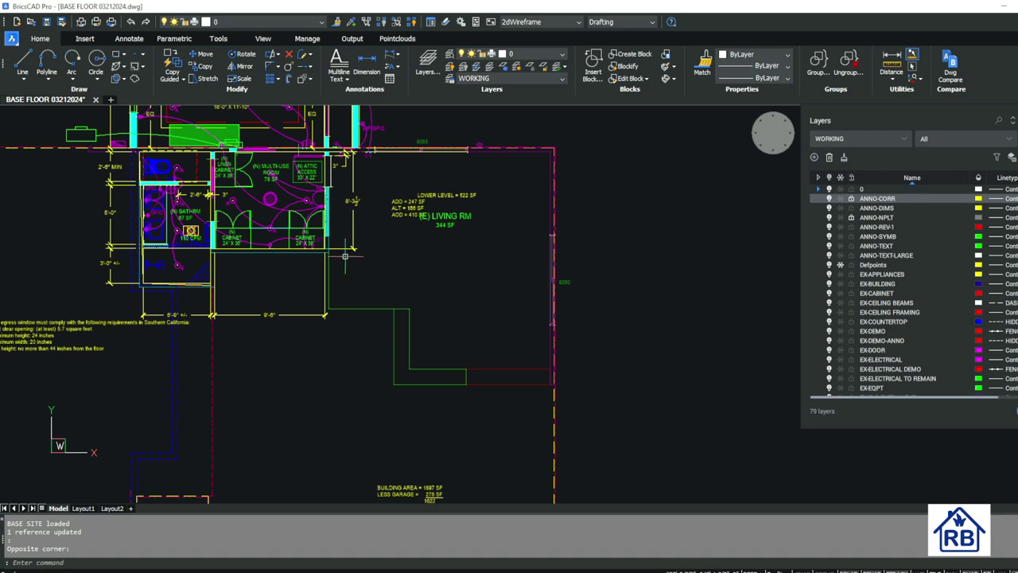
scroll(326, 250, "up", 3)
scroll(344, 254, "up", 5)
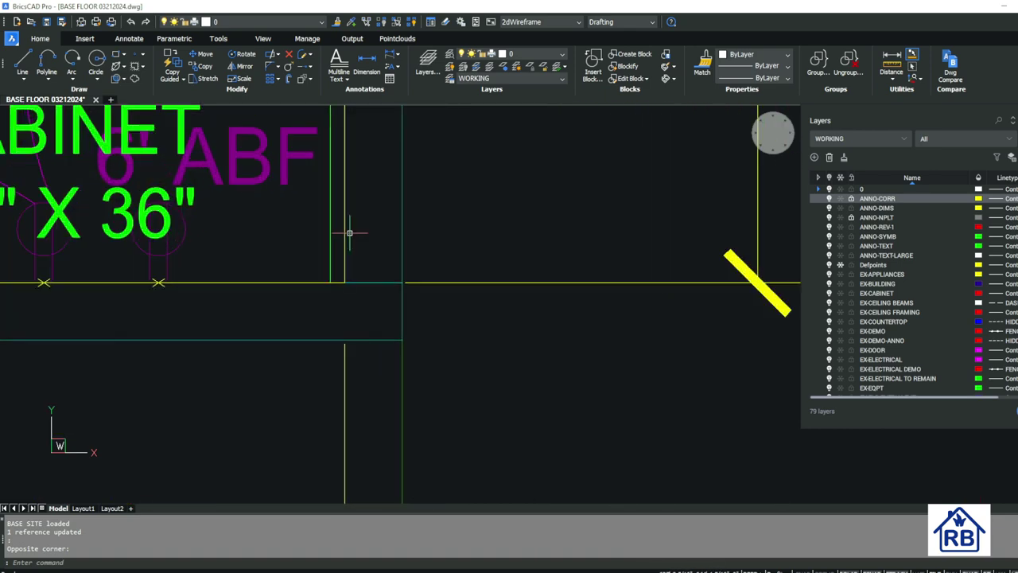
scroll(348, 262, "down", 6)
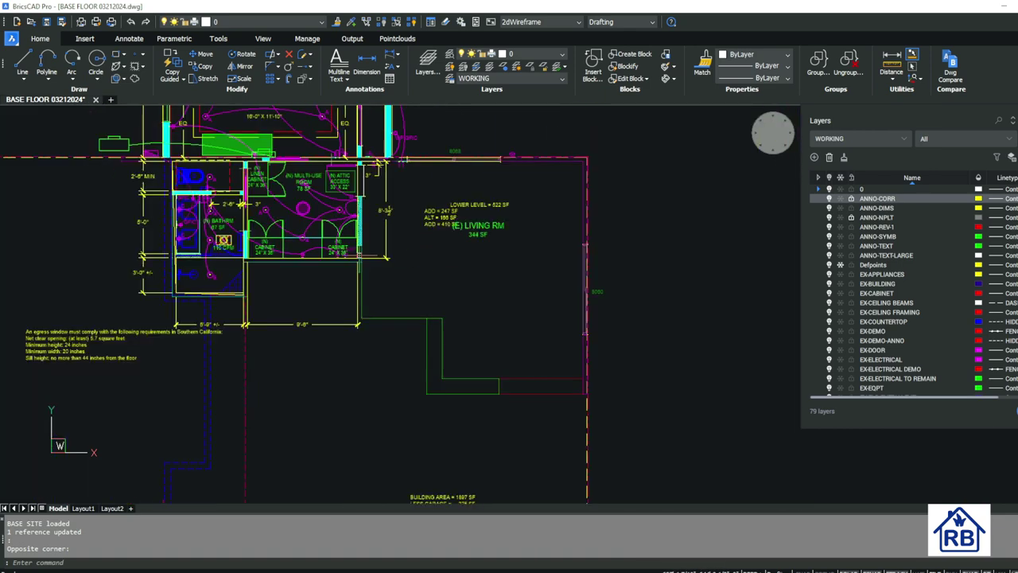
scroll(195, 166, "up", 4)
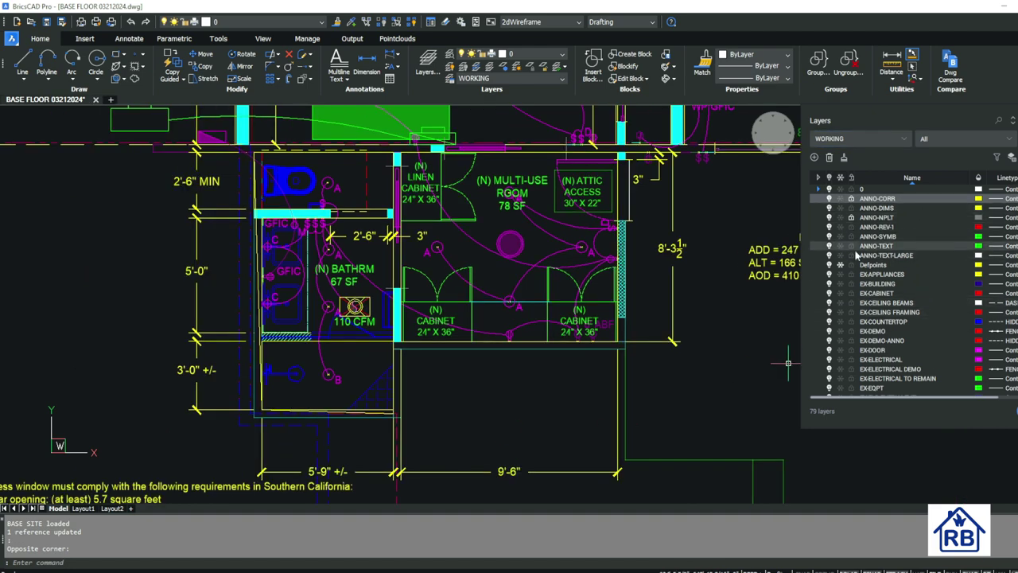
scroll(883, 302, "down", 8)
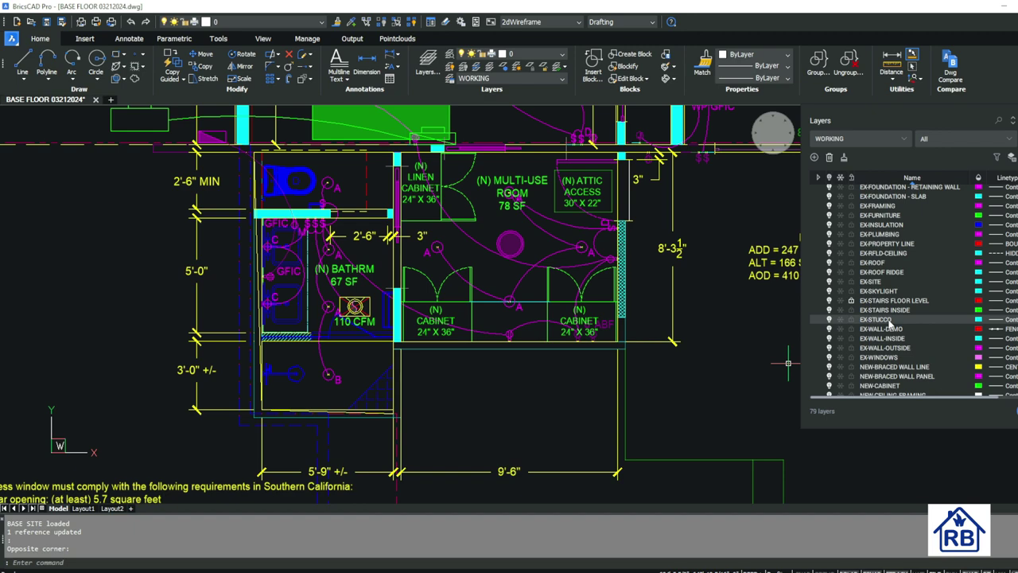
scroll(889, 322, "down", 3)
scroll(890, 325, "up", 3)
scroll(882, 289, "down", 9)
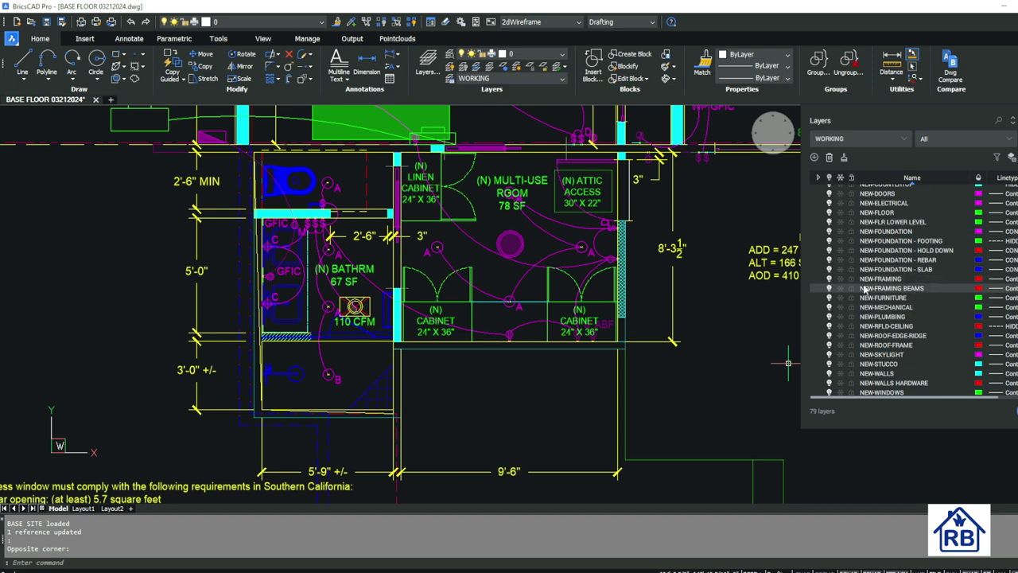
left_click(840, 203)
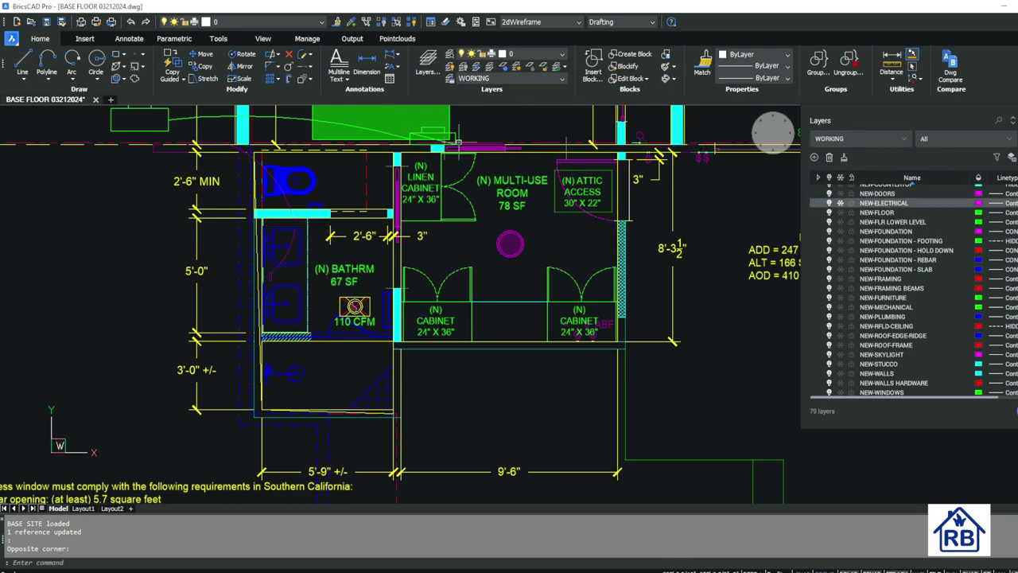
scroll(374, 299, "down", 3)
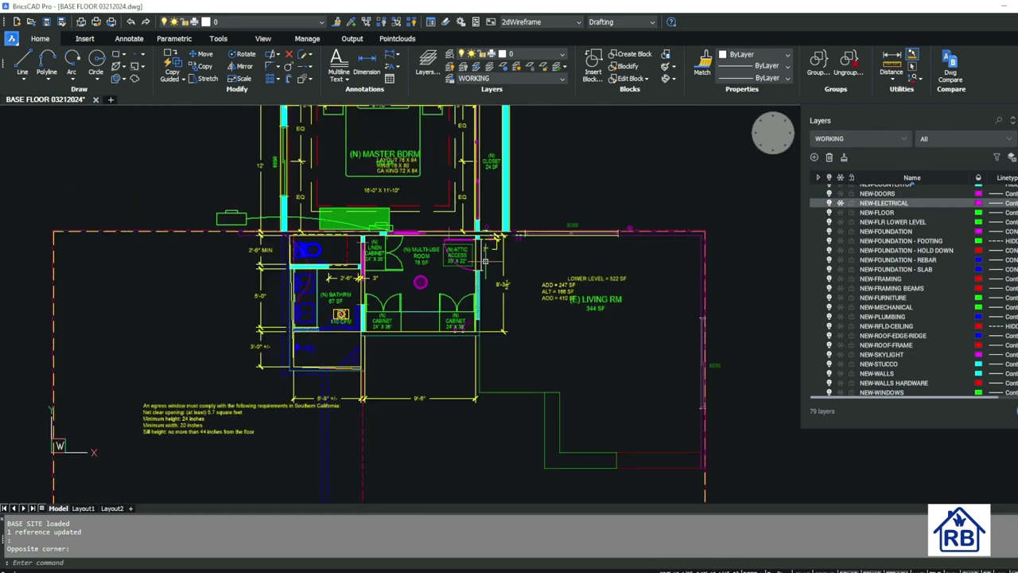
scroll(426, 272, "up", 3)
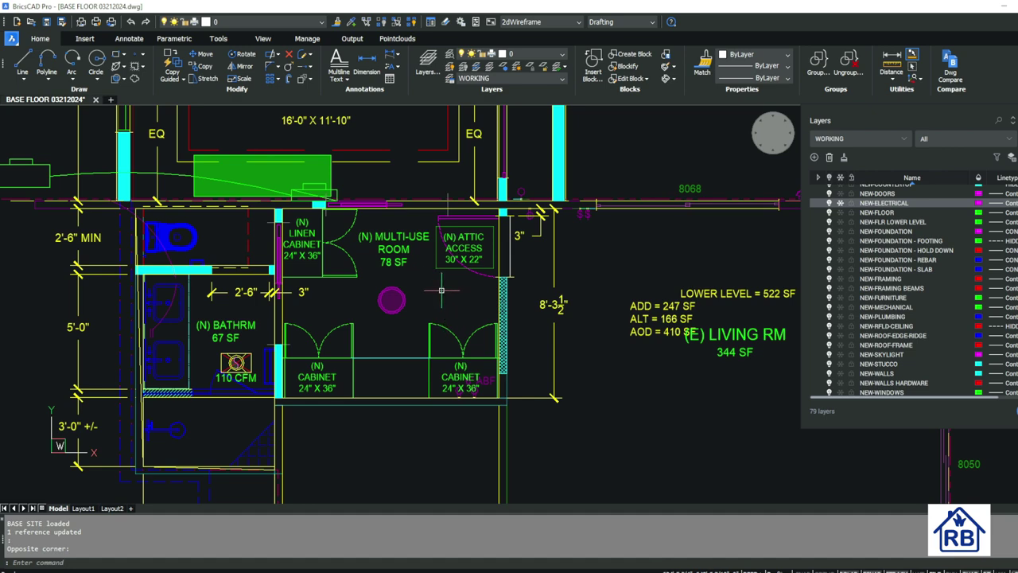
scroll(442, 291, "down", 3)
scroll(411, 316, "up", 3)
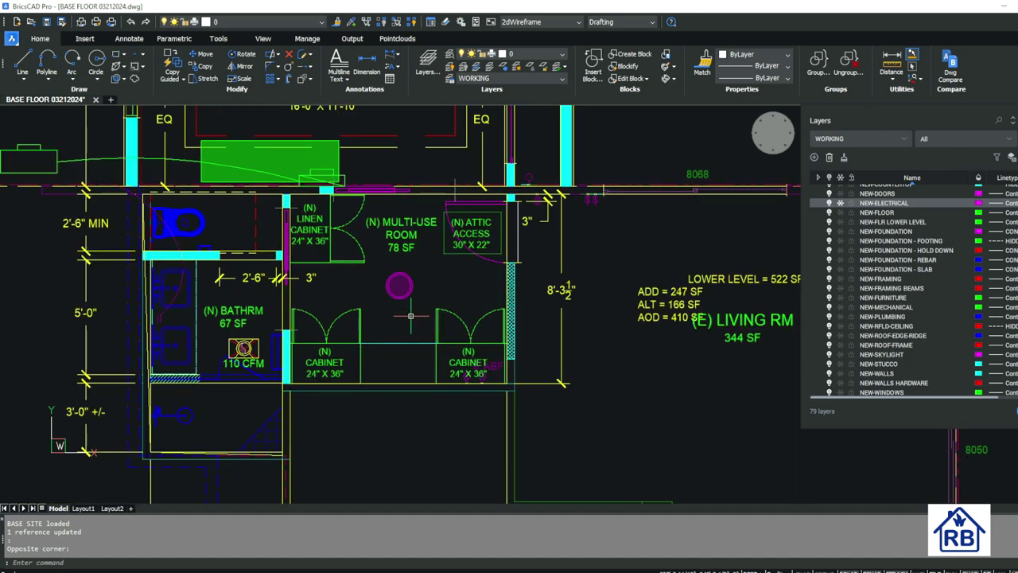
scroll(535, 257, "down", 2)
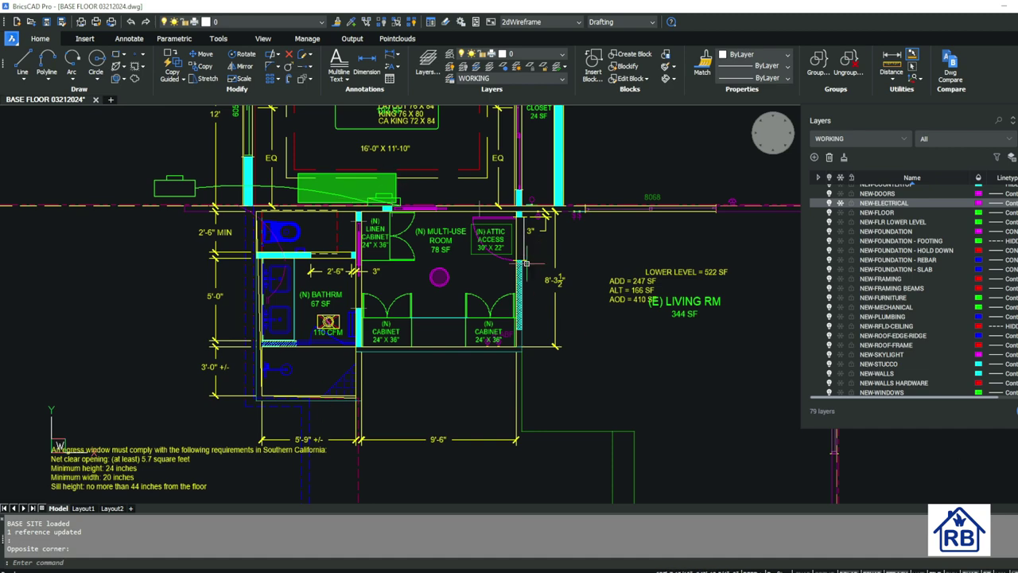
scroll(427, 330, "down", 3)
scroll(423, 316, "up", 3)
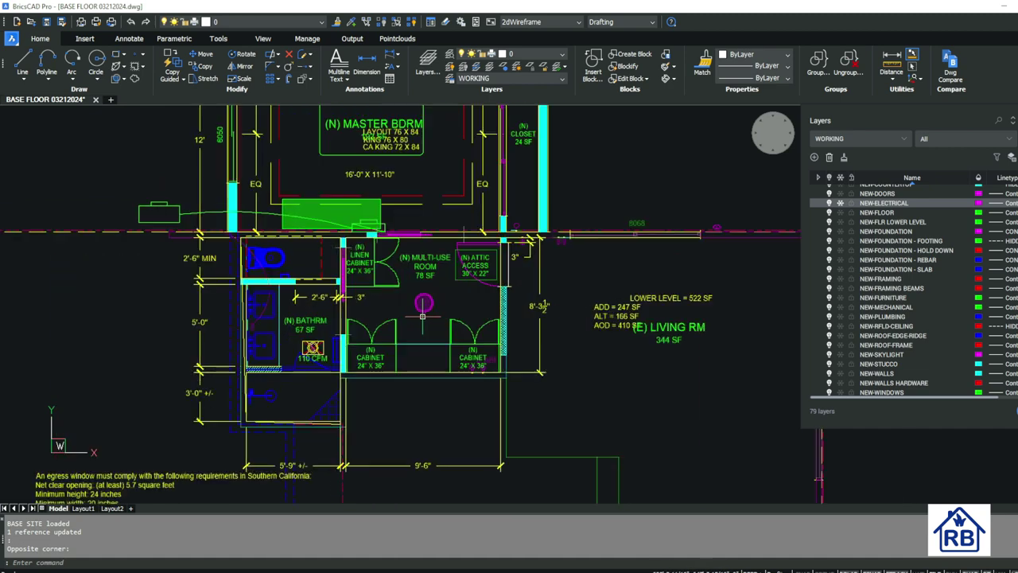
scroll(423, 315, "down", 3)
scroll(420, 311, "up", 3)
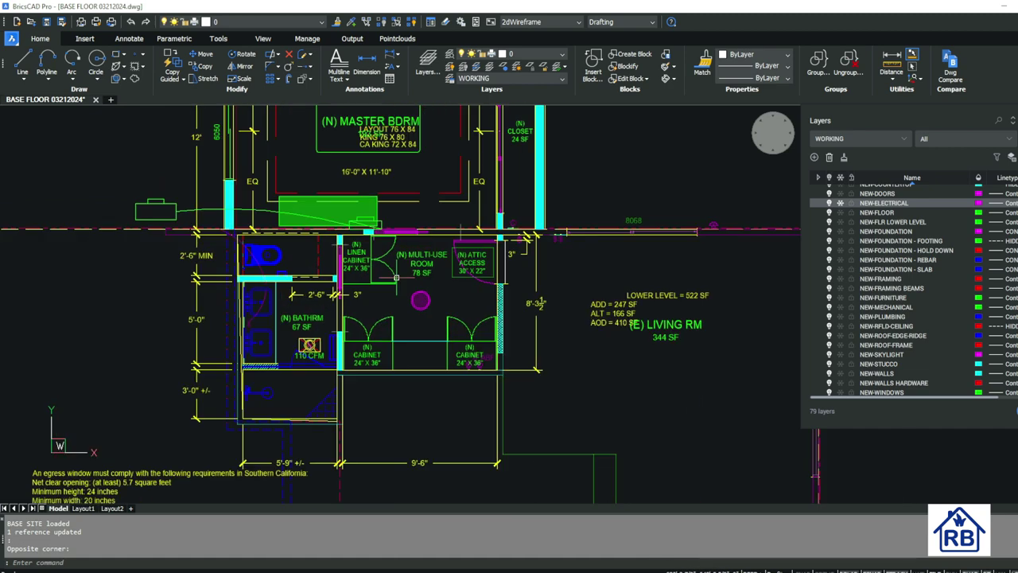
- Thaw the NEW-ELECTRICAL layer and zoom out to review the magenta wiring across the plan
left_click(839, 203)
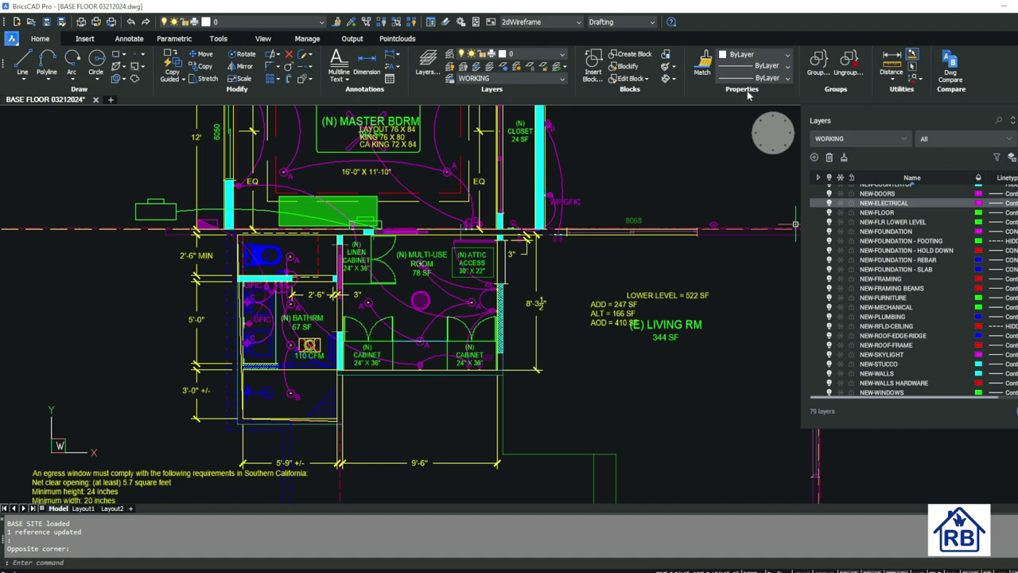
scroll(515, 315, "down", 6)
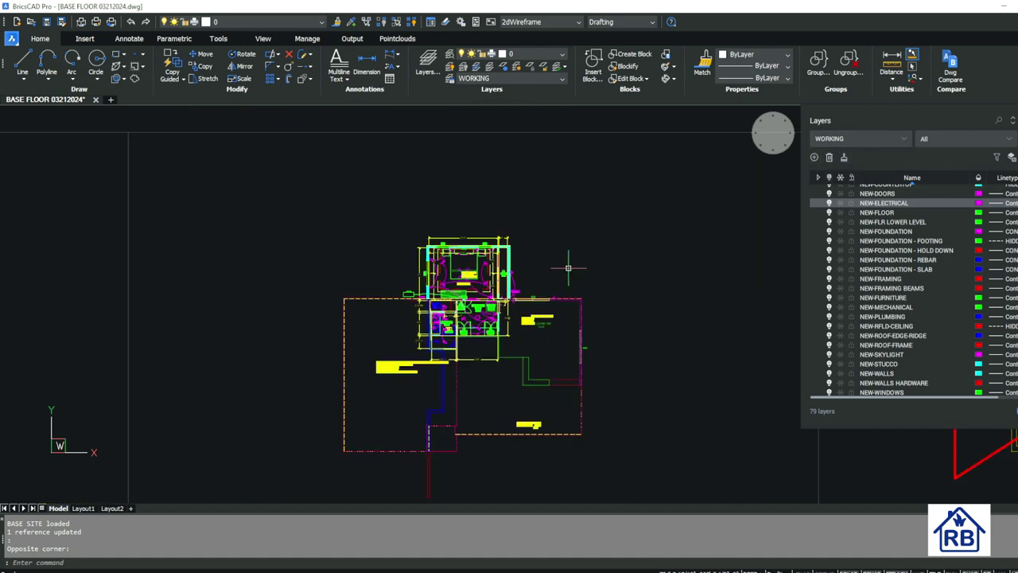
scroll(542, 310, "up", 2)
scroll(517, 261, "up", 3)
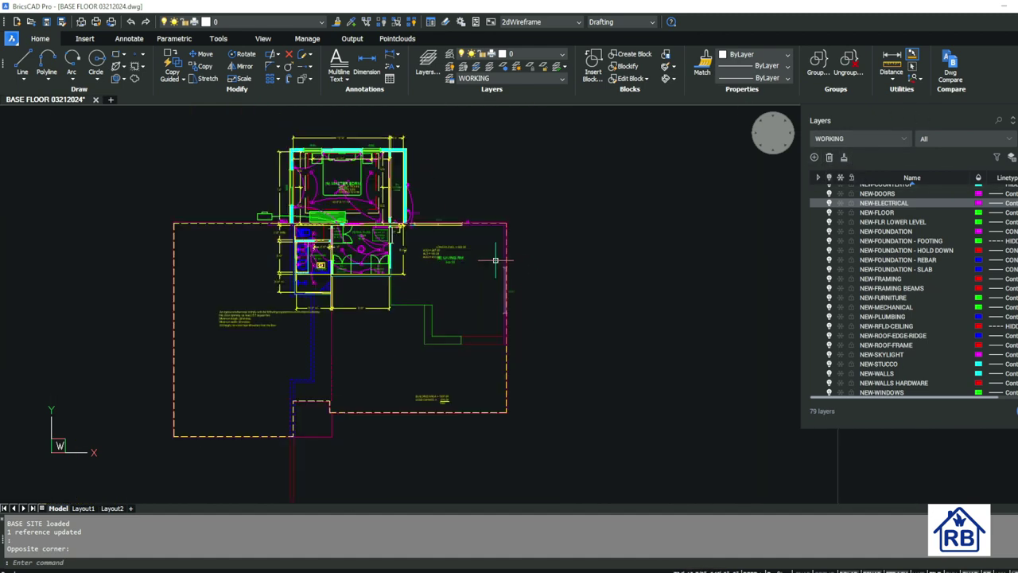
scroll(458, 186, "up", 3)
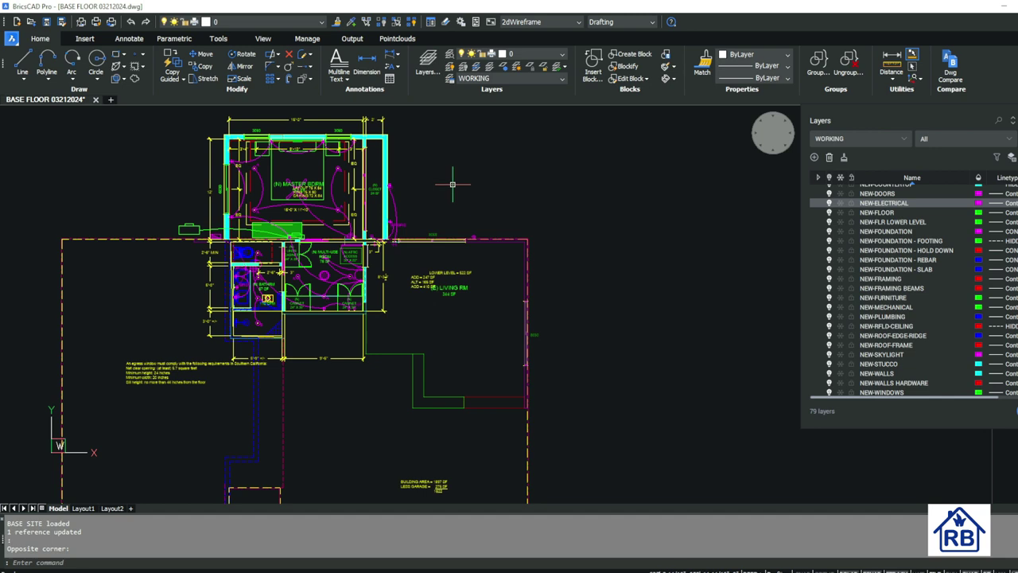
scroll(527, 369, "down", 2)
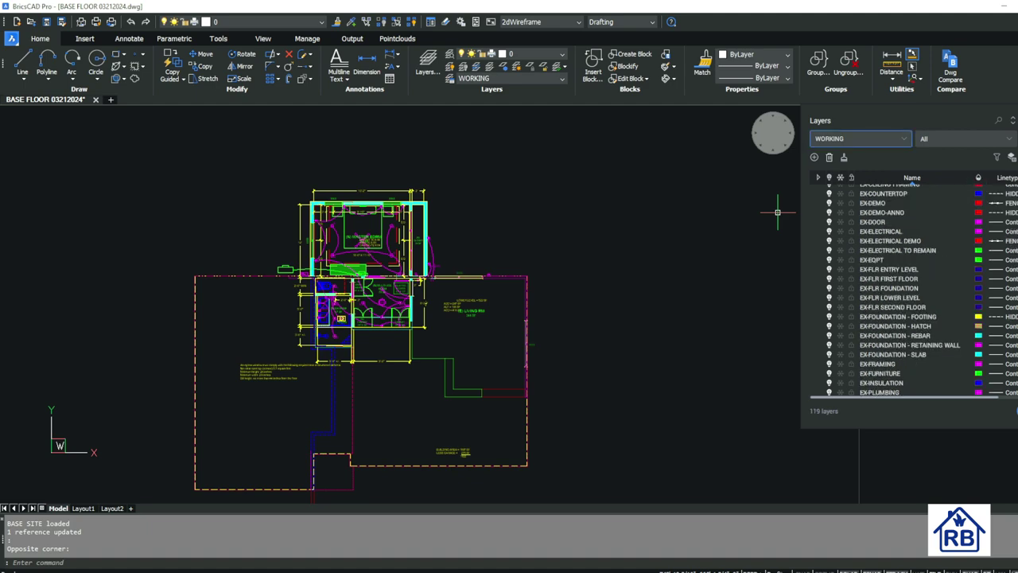
- Toggle the xref-layer hiding on and back off in the Layers panel
scroll(954, 233, "up", 10)
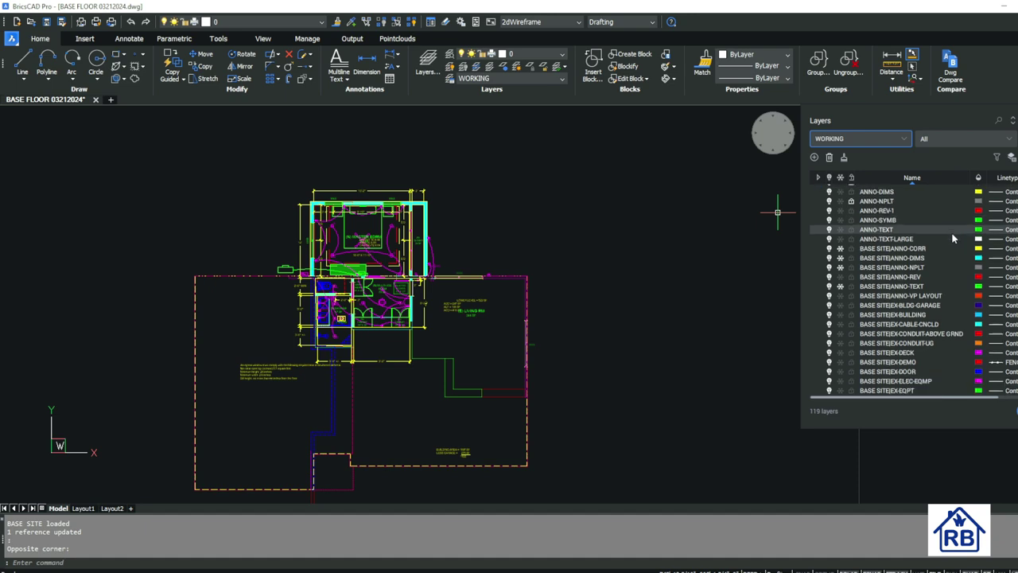
scroll(955, 238, "down", 2)
left_click(1010, 158)
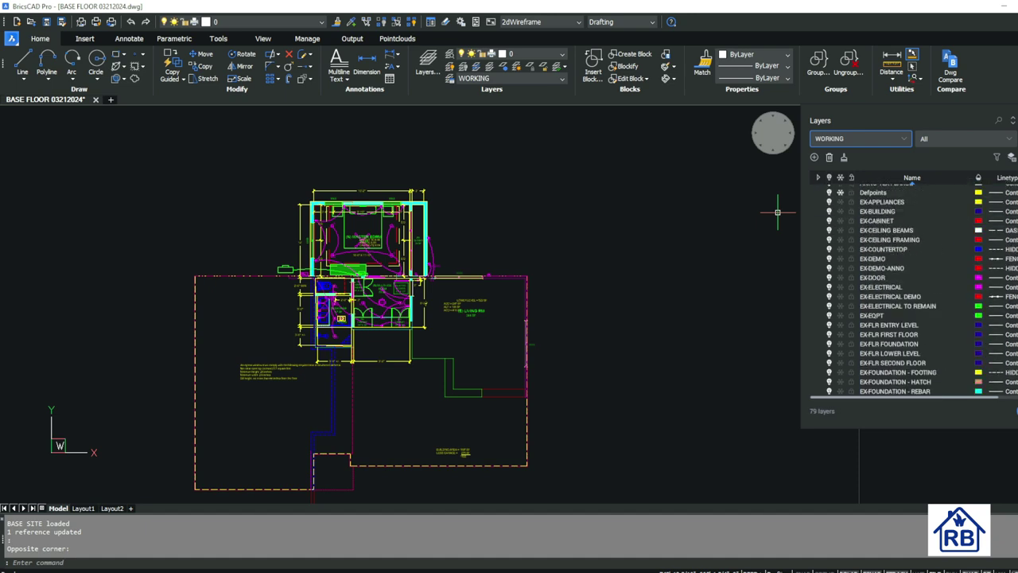
left_click(1010, 157)
scroll(884, 235, "down", 10)
scroll(883, 231, "up", 4)
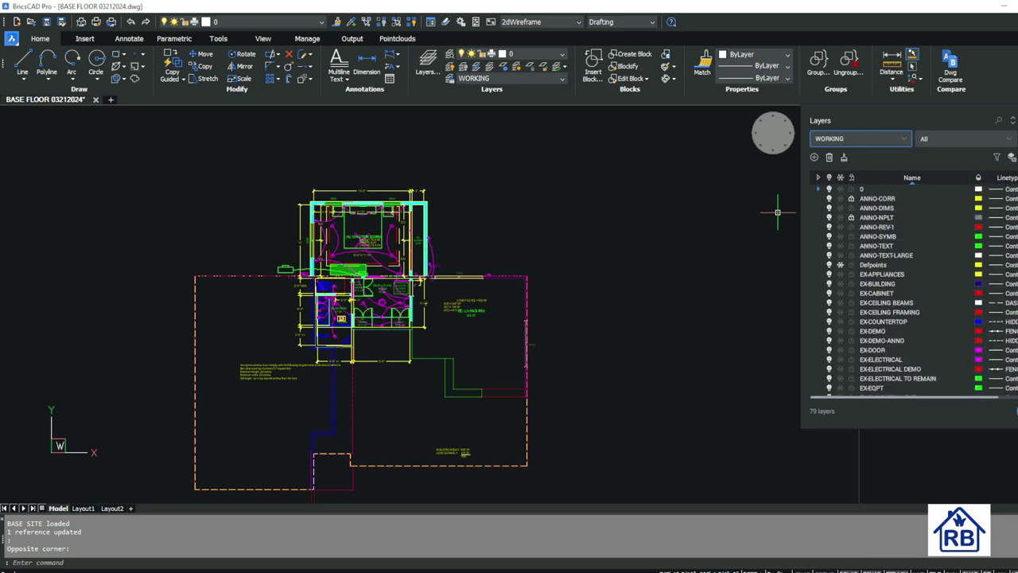
- Uncheck Hide xref layers to list all 119 layers, collapse the filter row, and show layer states
left_click(1012, 120)
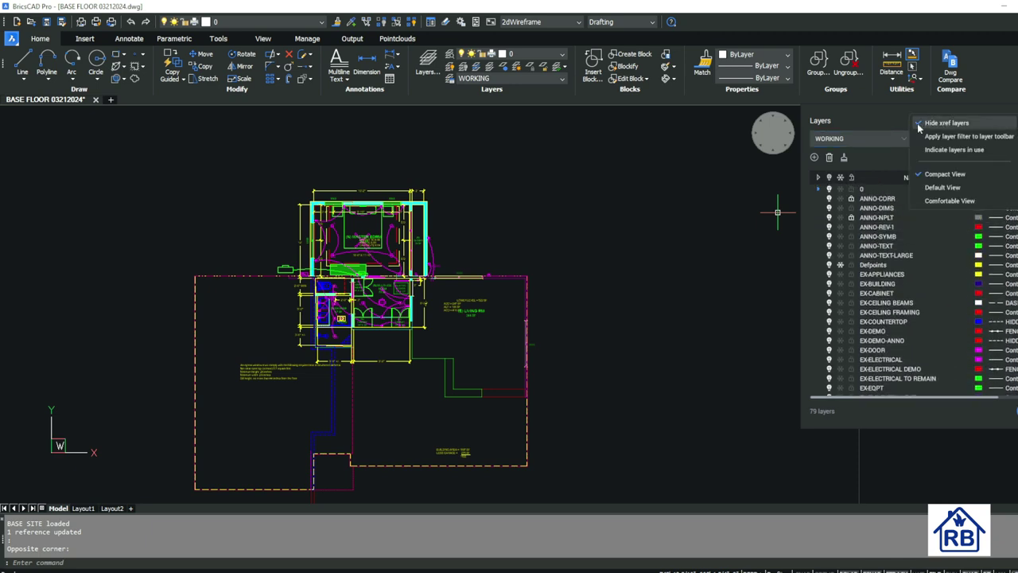
left_click(919, 126)
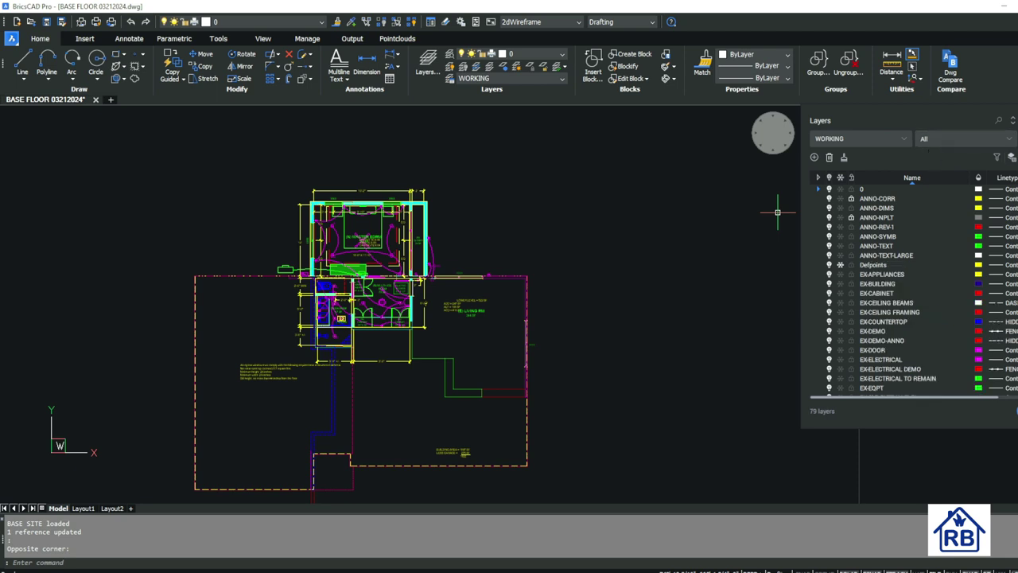
left_click(1014, 120)
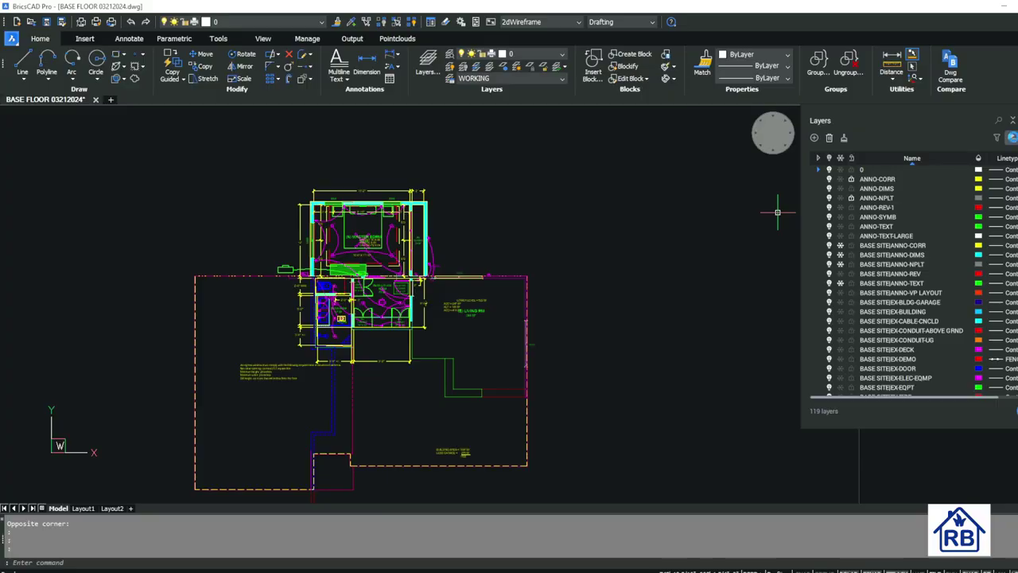
left_click(1012, 136)
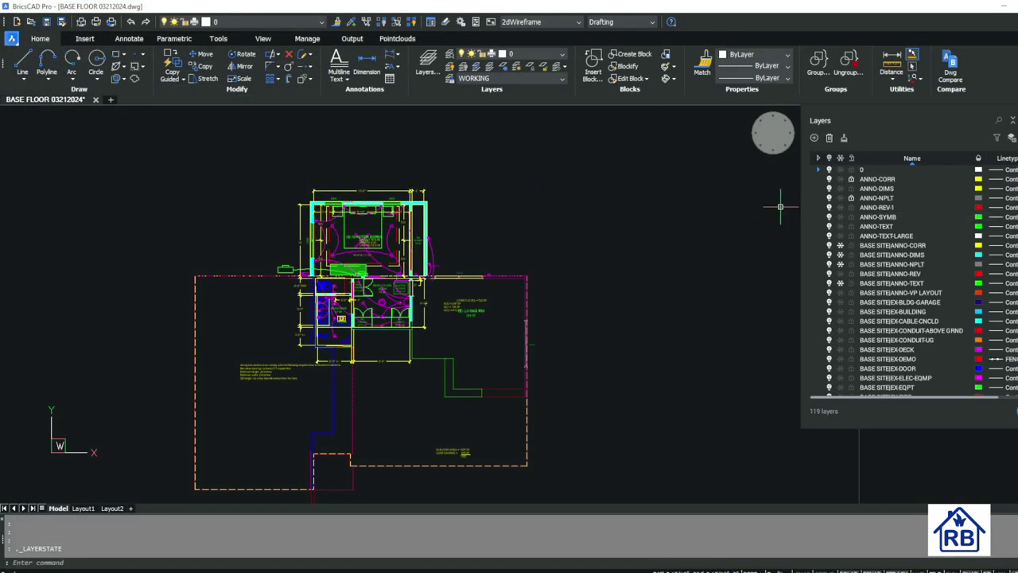
- Open the Drawing Explorer layer table listing all 119 layers of BASE FLOOR 03212024.dwg
left_click(999, 138)
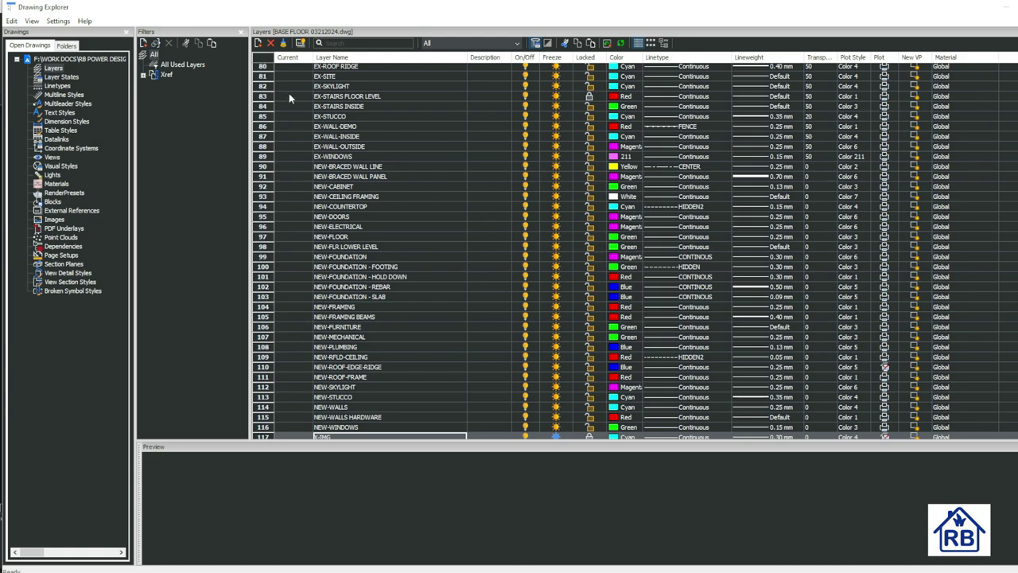
scroll(476, 198, "down", 1)
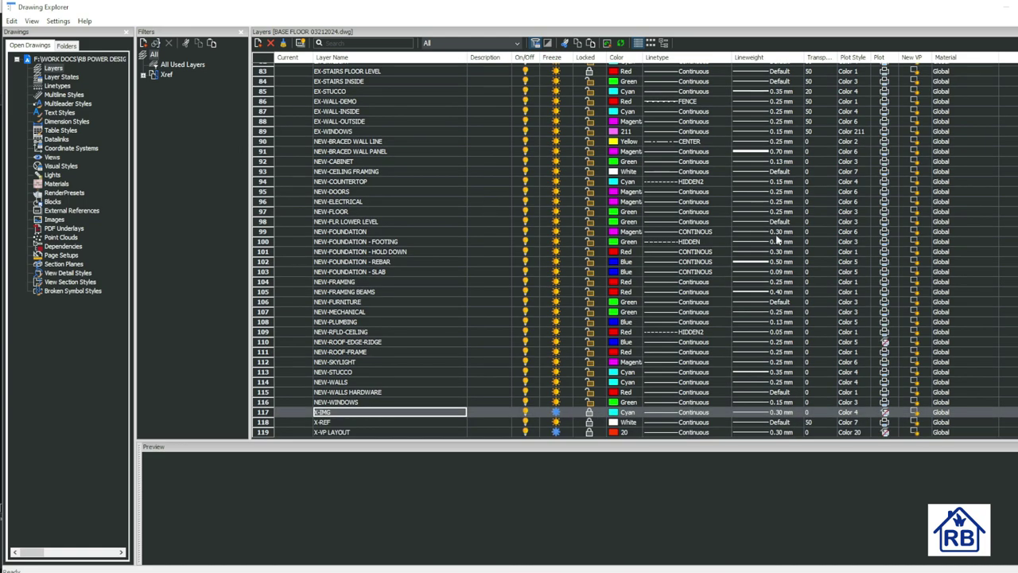
scroll(783, 248, "up", 3)
scroll(783, 248, "up", 10)
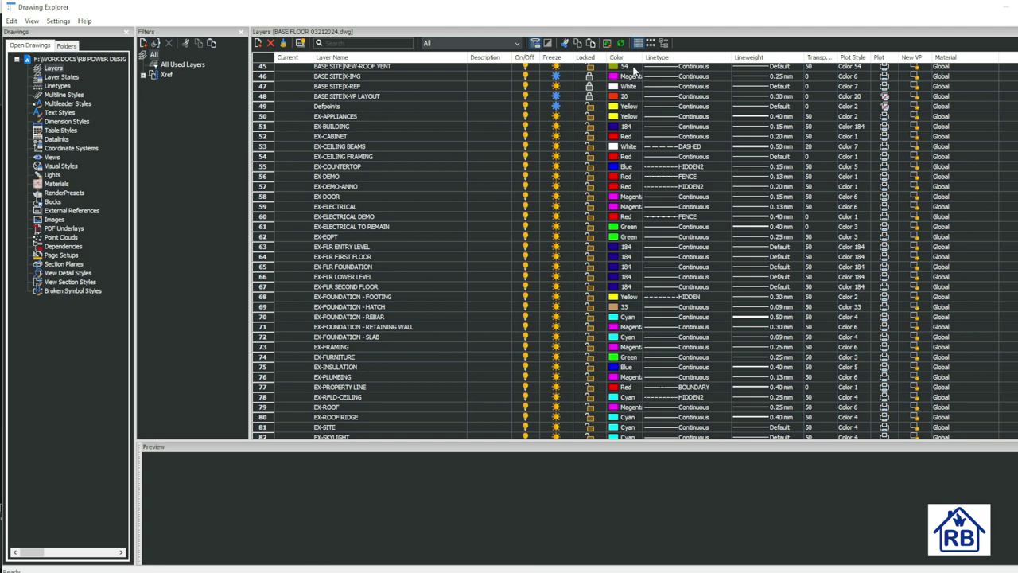
scroll(634, 71, "up", 3)
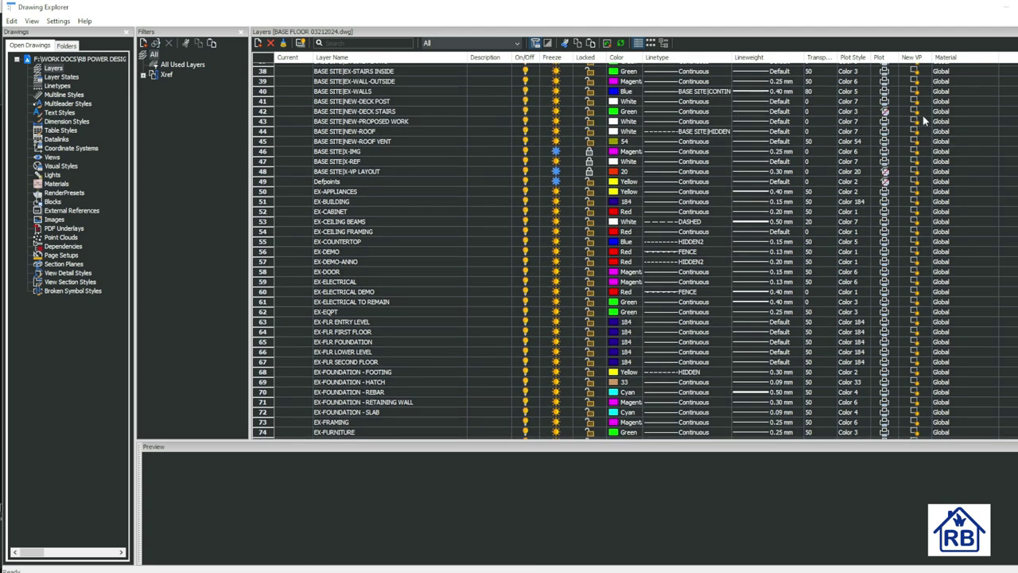
scroll(796, 99, "up", 8)
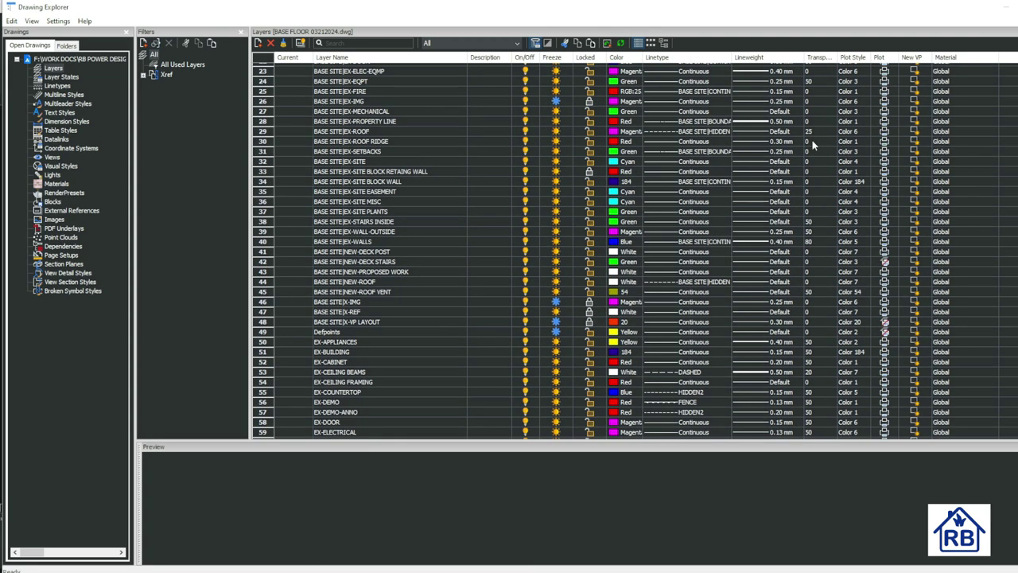
- Sort the layer table by the Transparency column and browse the results
left_click(819, 57)
scroll(811, 159, "up", 5)
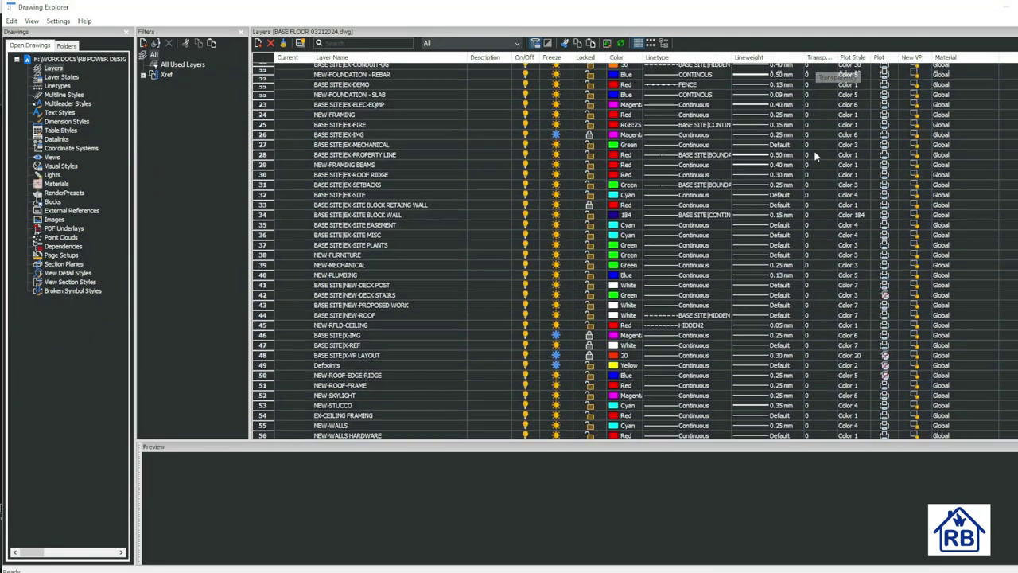
scroll(812, 167, "down", 15)
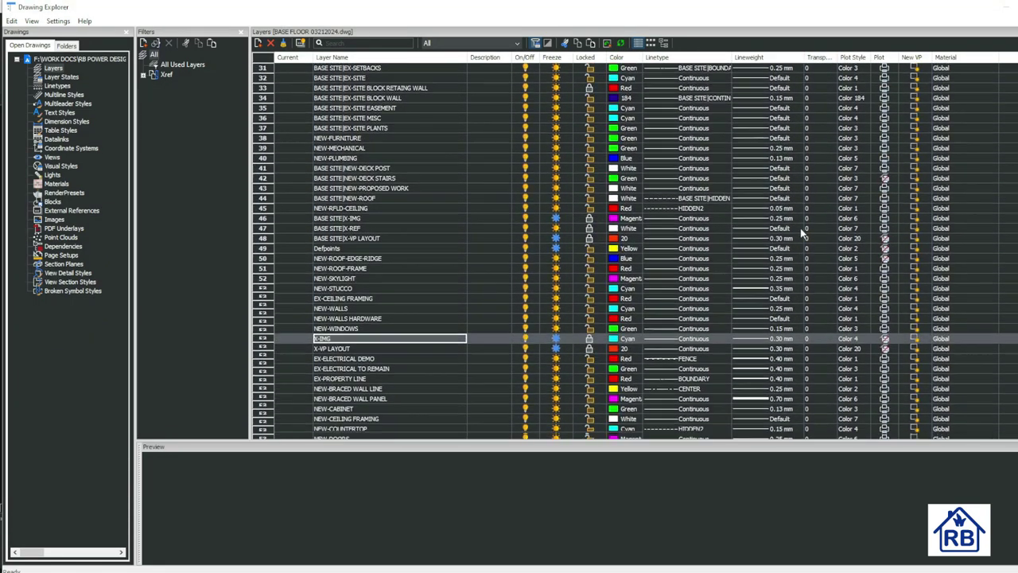
scroll(811, 276, "down", 7)
scroll(811, 271, "up", 2)
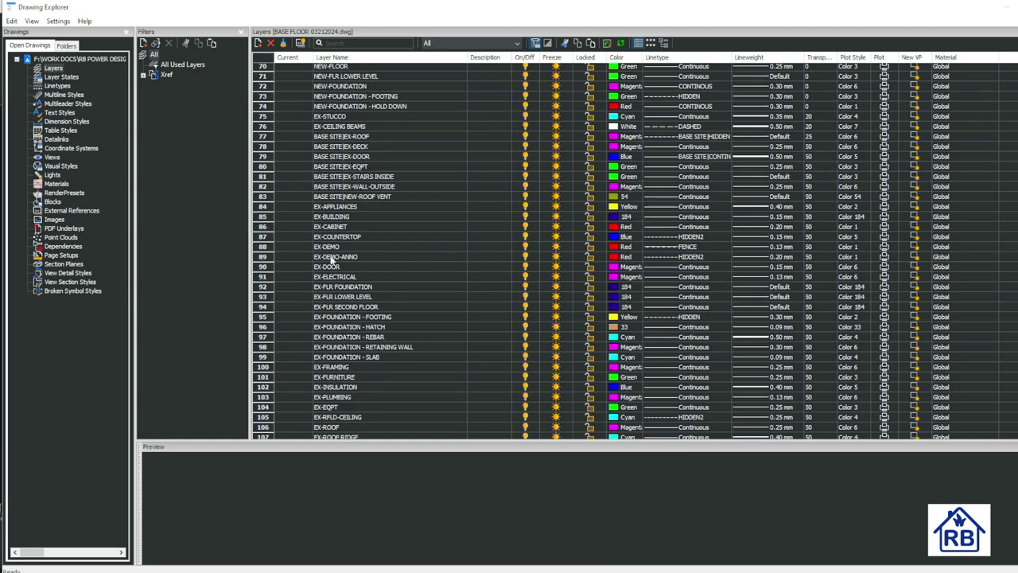
scroll(346, 385, "down", 4)
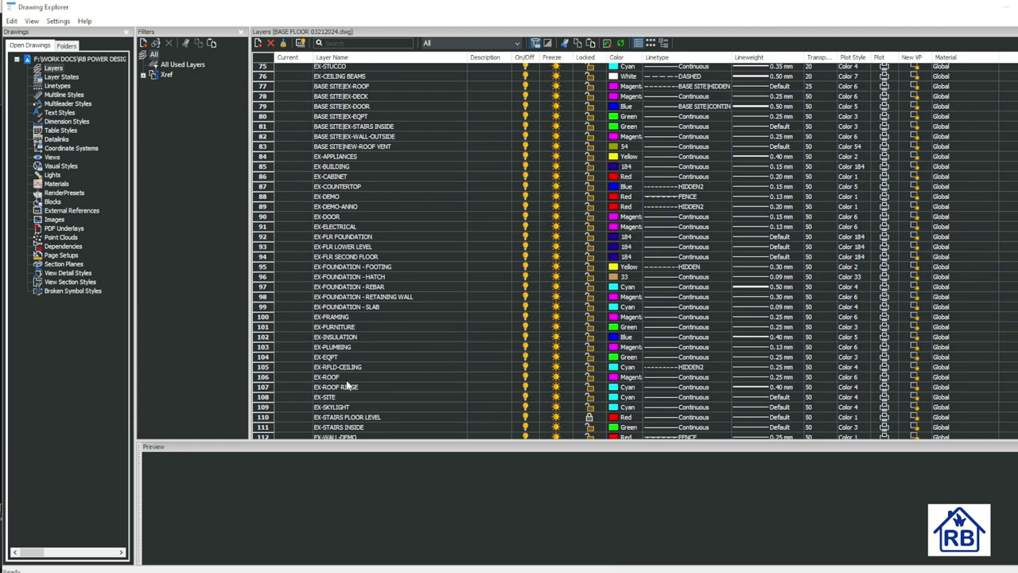
scroll(346, 382, "down", 2)
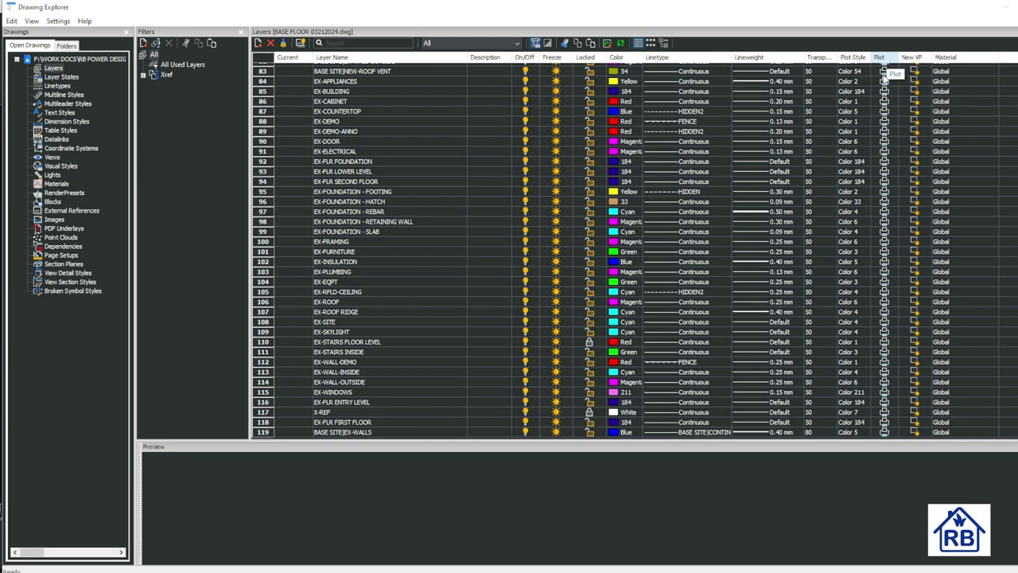
- Sort the layer table by the Plot column so non-plotting layers come first
scroll(873, 130, "up", 4)
scroll(872, 124, "up", 14)
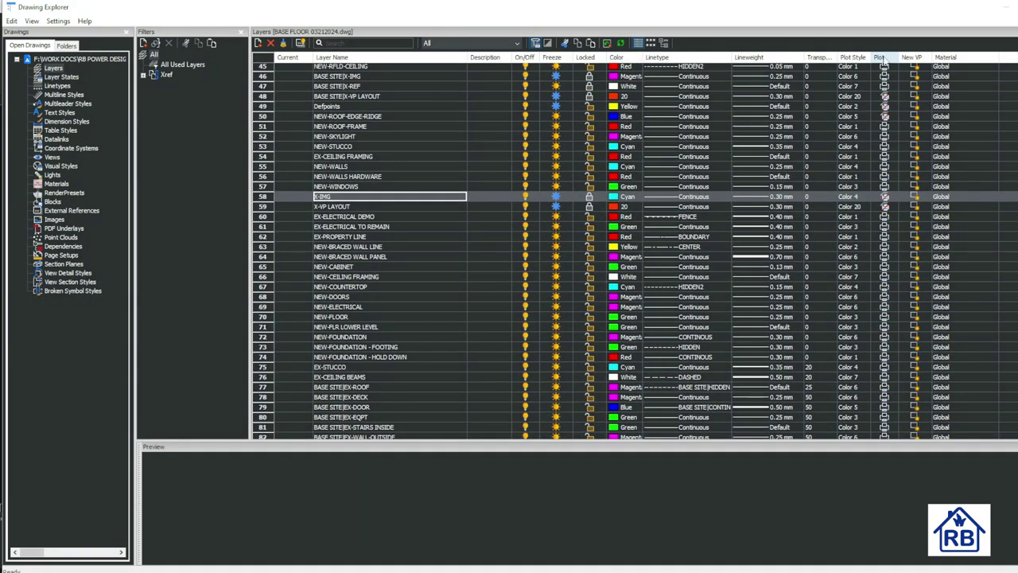
scroll(881, 62, "up", 6)
left_click(881, 62)
- Toggle the plot setting of the NEW-ROOF-EDGE-RIDGE layer
scroll(886, 87, "up", 3)
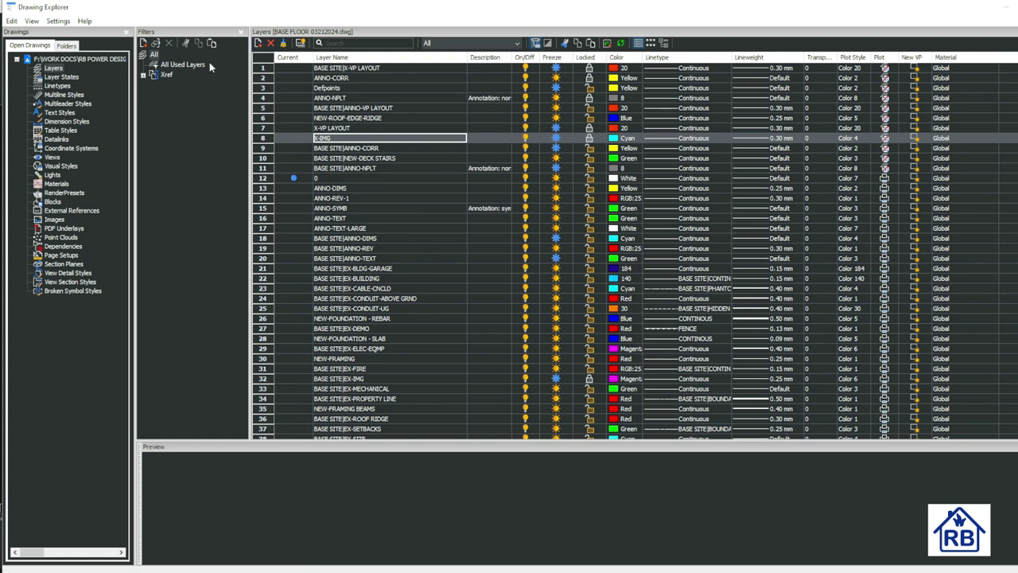
left_click(387, 119)
left_click(880, 120)
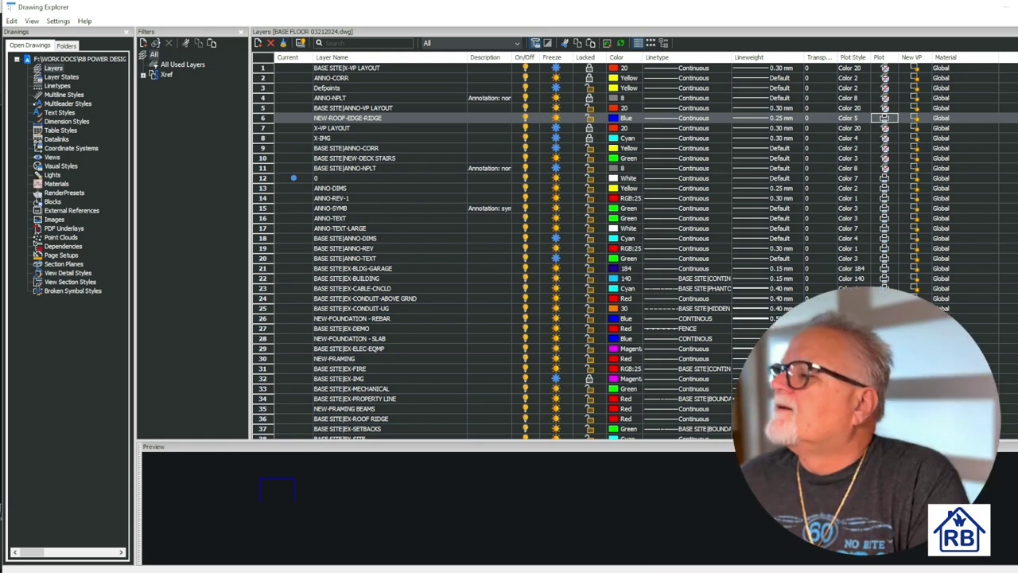
- Close the Drawing Explorer with Escape to return to the BASE FLOOR floor plan
key("Escape")
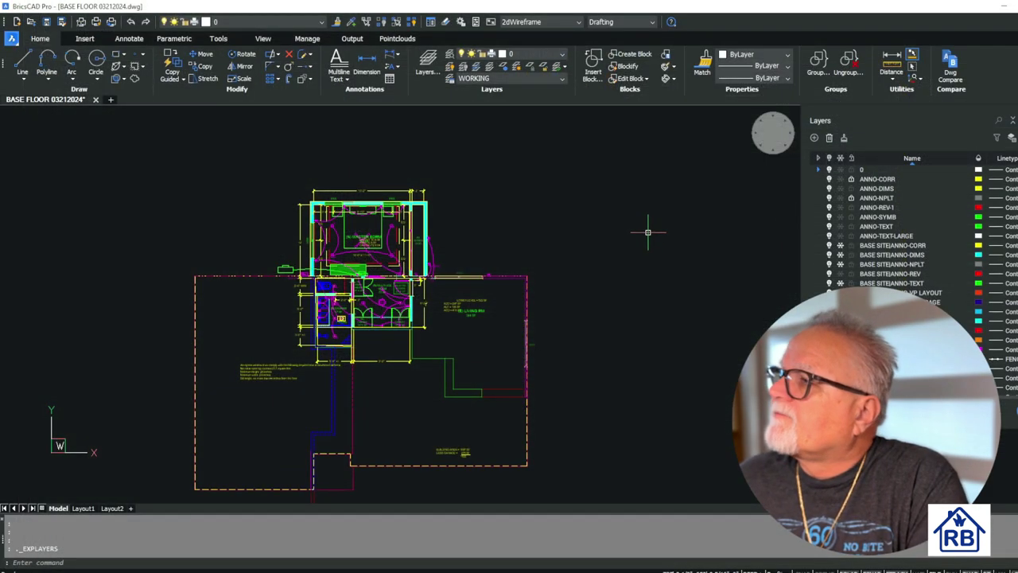